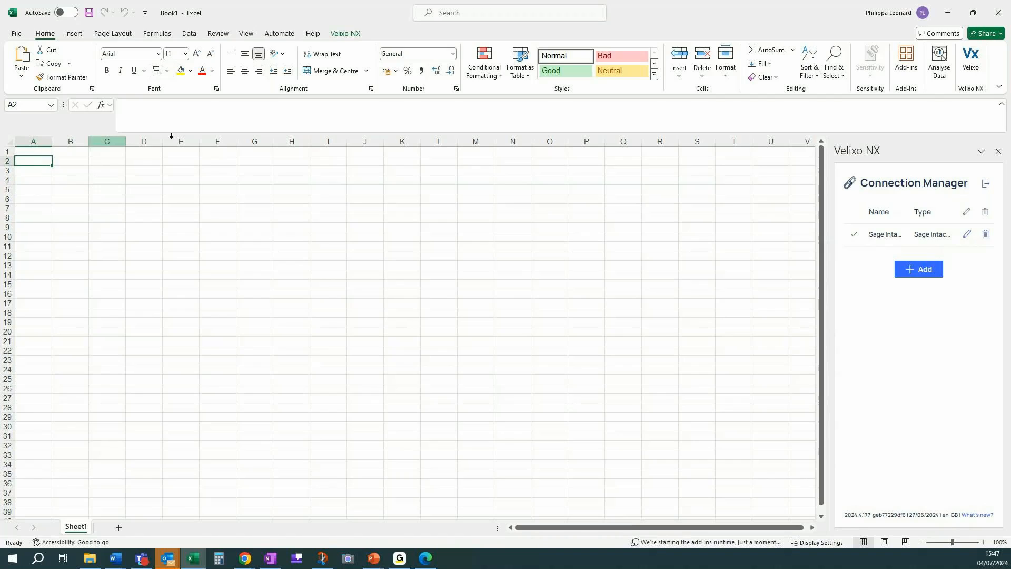
# Step: Close the Velixo NX pane and enter the title Account Balances in cell A2
pyautogui.click(997, 152)
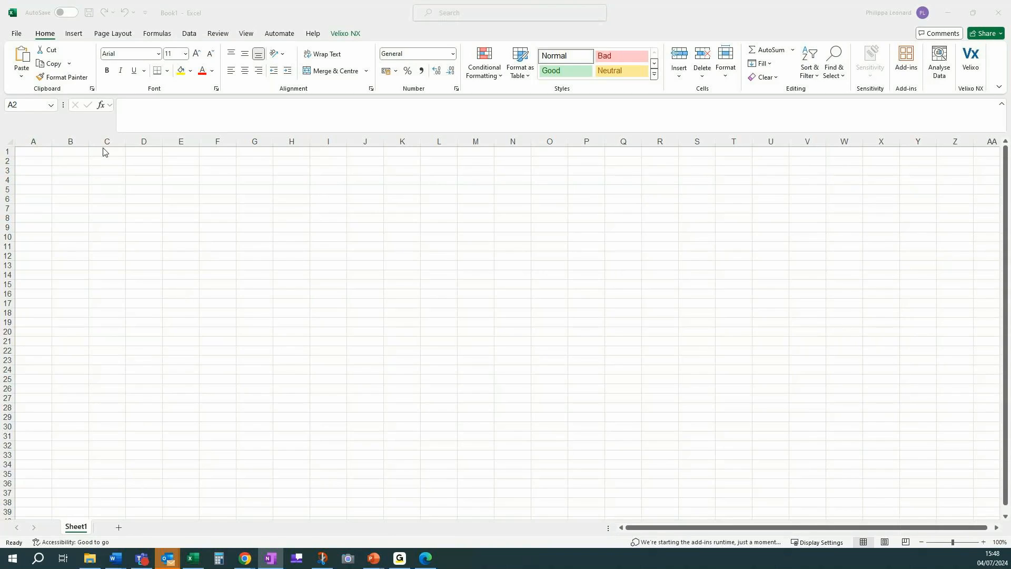
pyautogui.click(46, 162)
pyautogui.write('Accou')
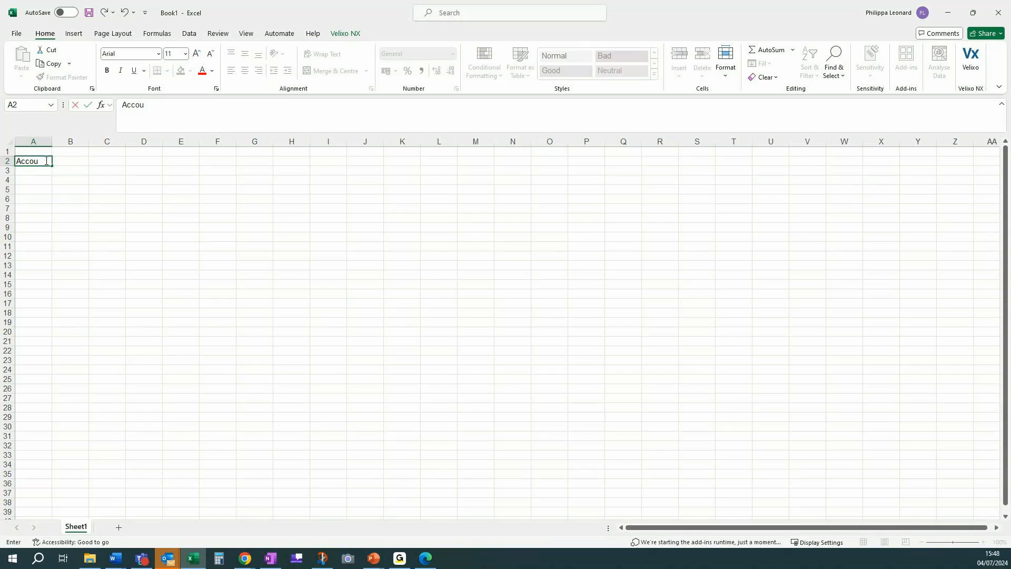
pyautogui.write('nt Balances')
pyautogui.press('Return')
pyautogui.press('Return')
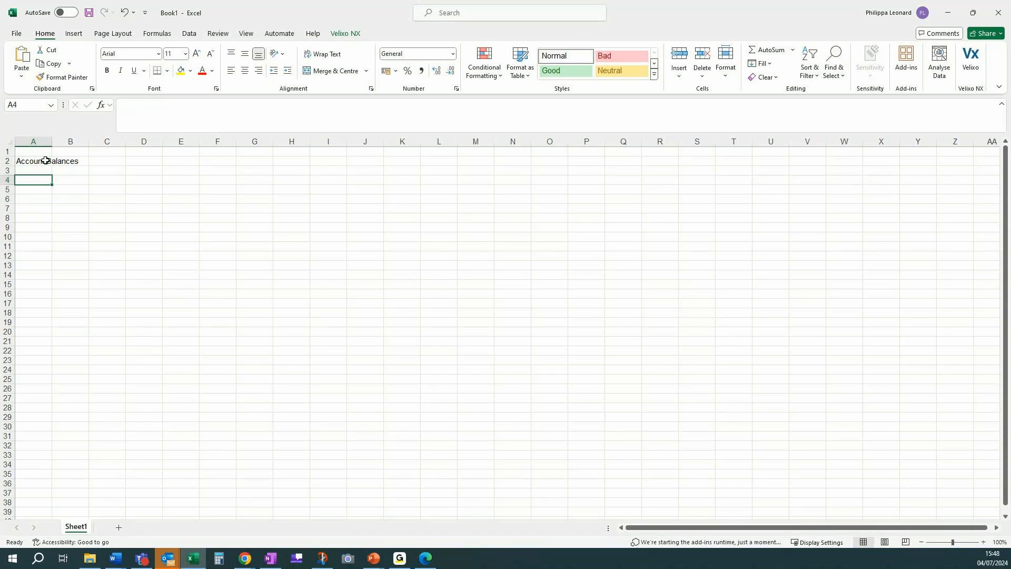
# Step: Enter the labels From:, To: and Locations: in cells A4 to A6
pyautogui.write('From')
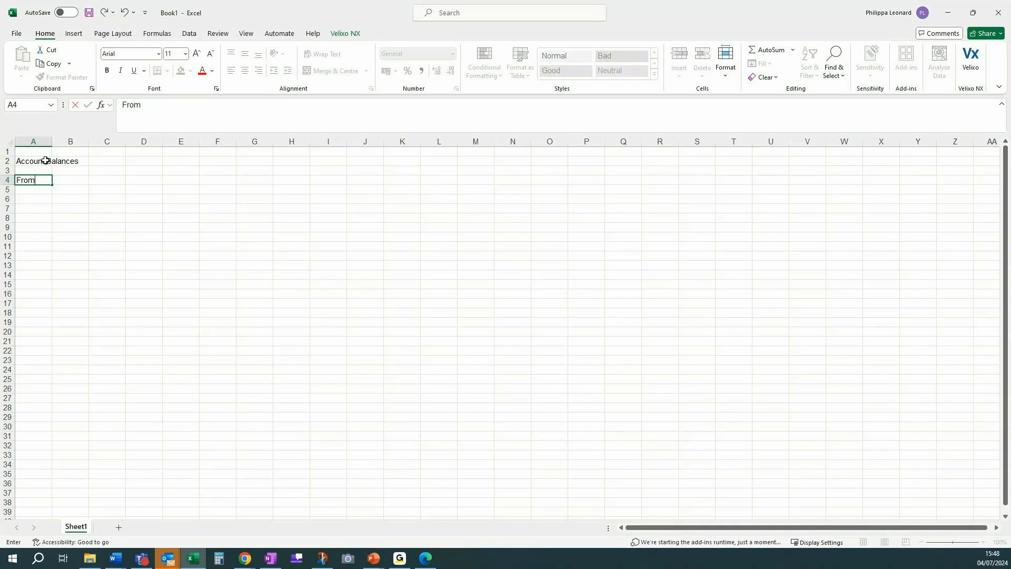
pyautogui.write(':')
pyautogui.press('Return')
pyautogui.write('To')
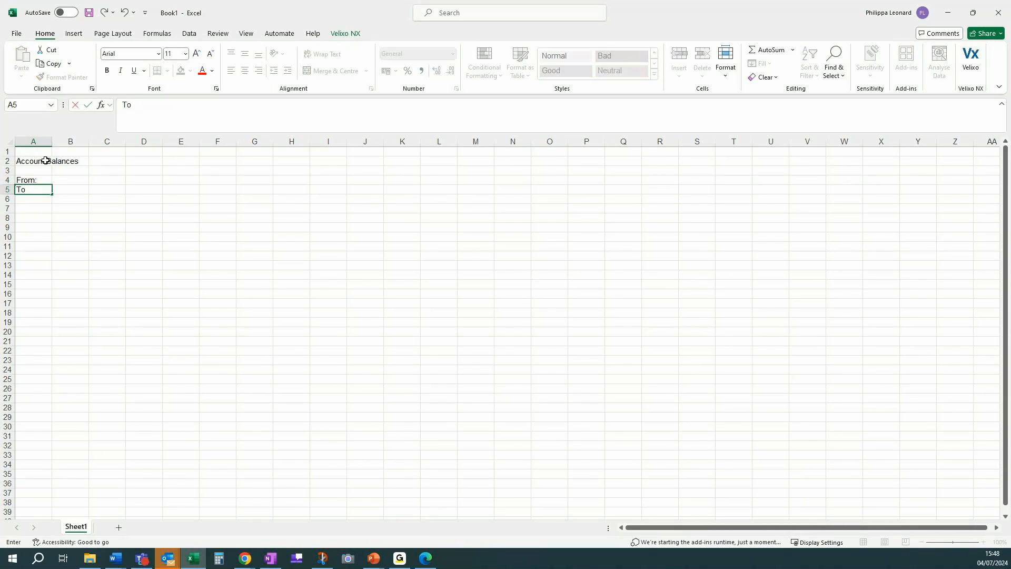
pyautogui.write(':')
pyautogui.press('Return')
pyautogui.write('Loca')
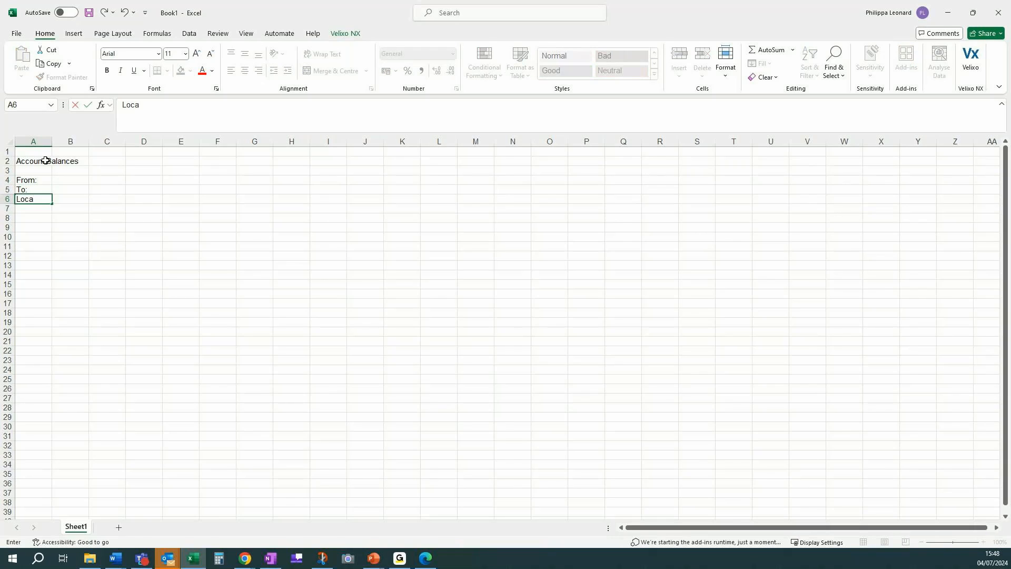
pyautogui.write('tions:')
# Step: Enter the start date 01/01/2019 in B4 and the end date 31/12/2019 in B5
pyautogui.click(59, 179)
pyautogui.write('01')
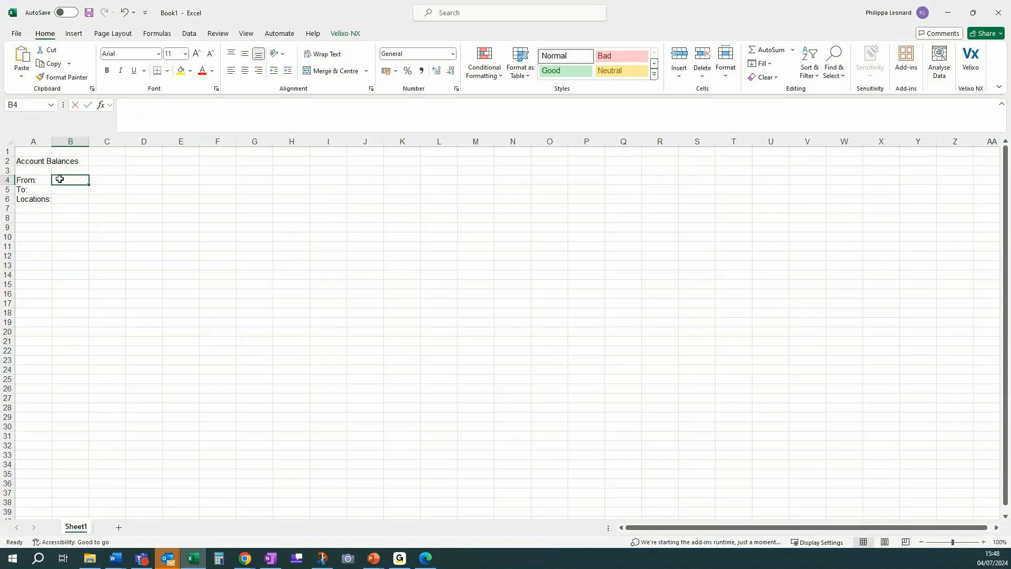
pyautogui.write('/01/2019')
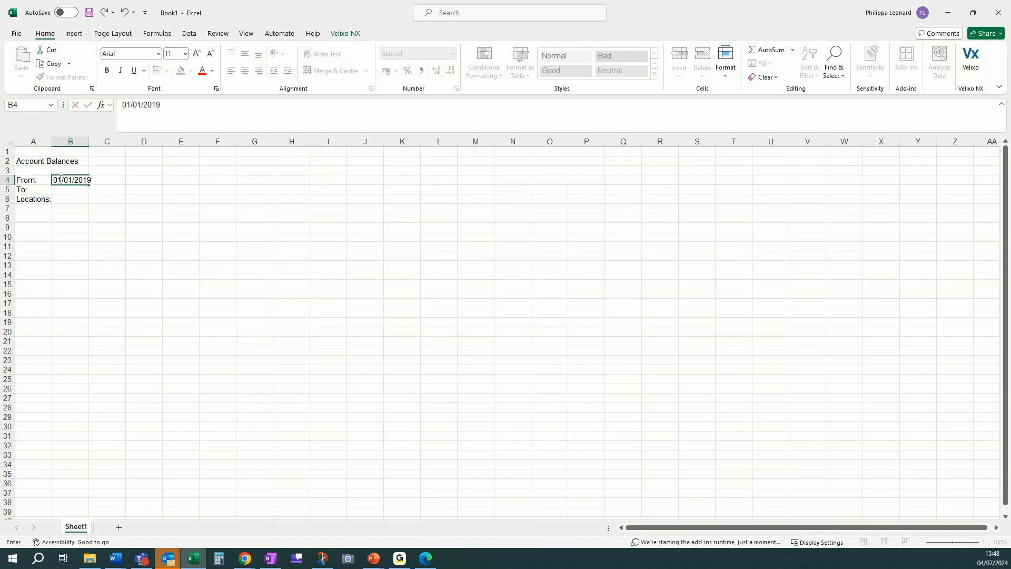
pyautogui.press('Return')
pyautogui.write('3')
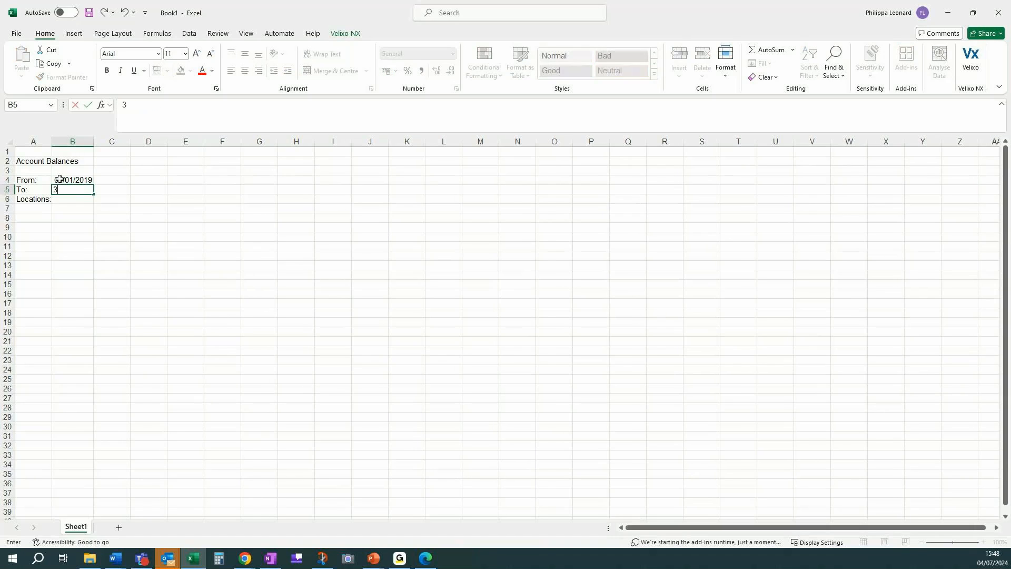
pyautogui.write('1/12/2017')
pyautogui.press('BackSpace')
pyautogui.write('9')
pyautogui.press('Return')
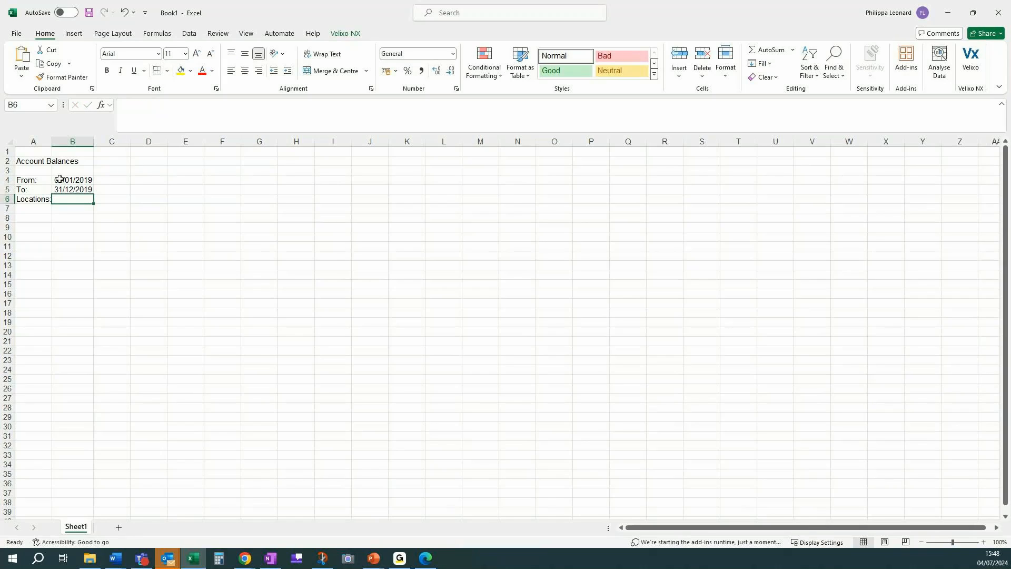
# Step: Enter 100 as the location value in cell B6
pyautogui.write('100')
pyautogui.press('Return')
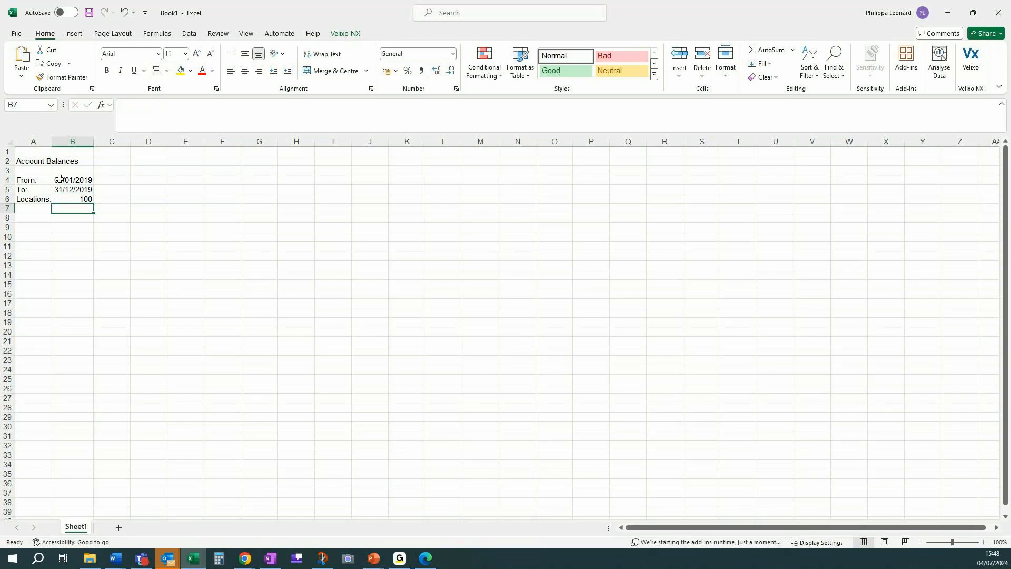
pyautogui.click(81, 197)
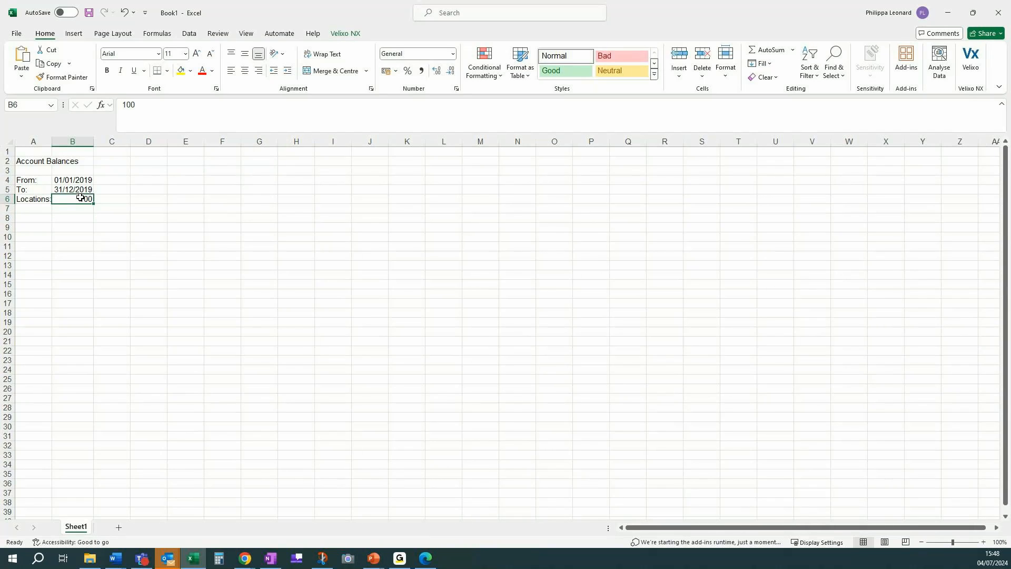
# Step: Insert the Velixo chart of accounts at cell A8 from the Sage Intacct connection and autofit column A
pyautogui.click(30, 222)
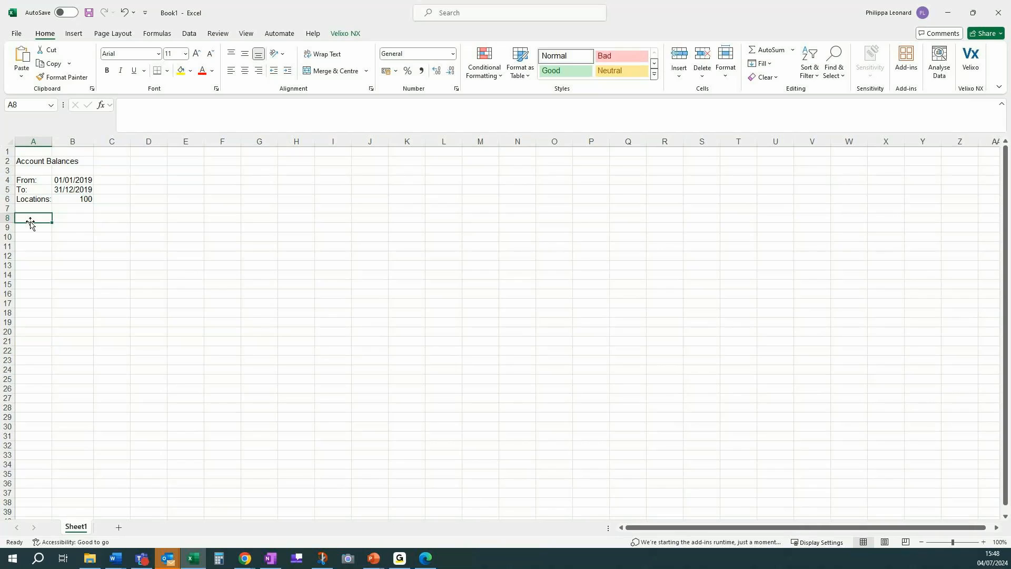
pyautogui.click(340, 35)
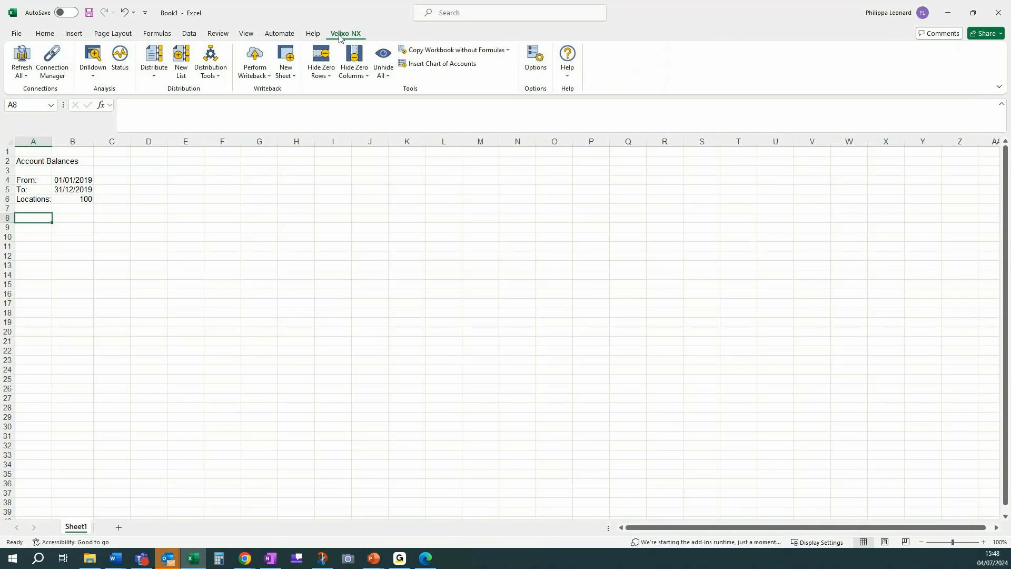
pyautogui.click(420, 67)
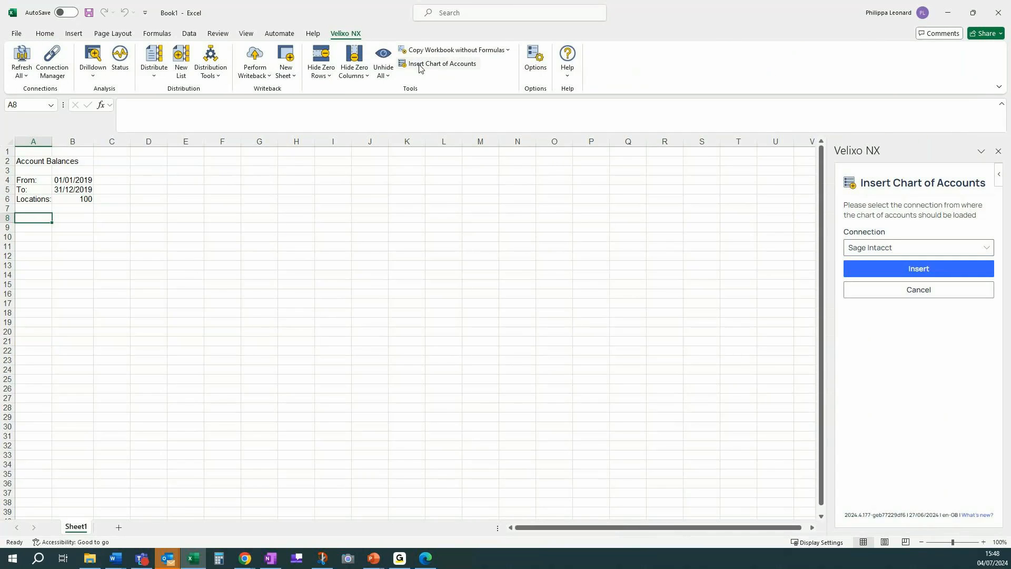
pyautogui.click(928, 268)
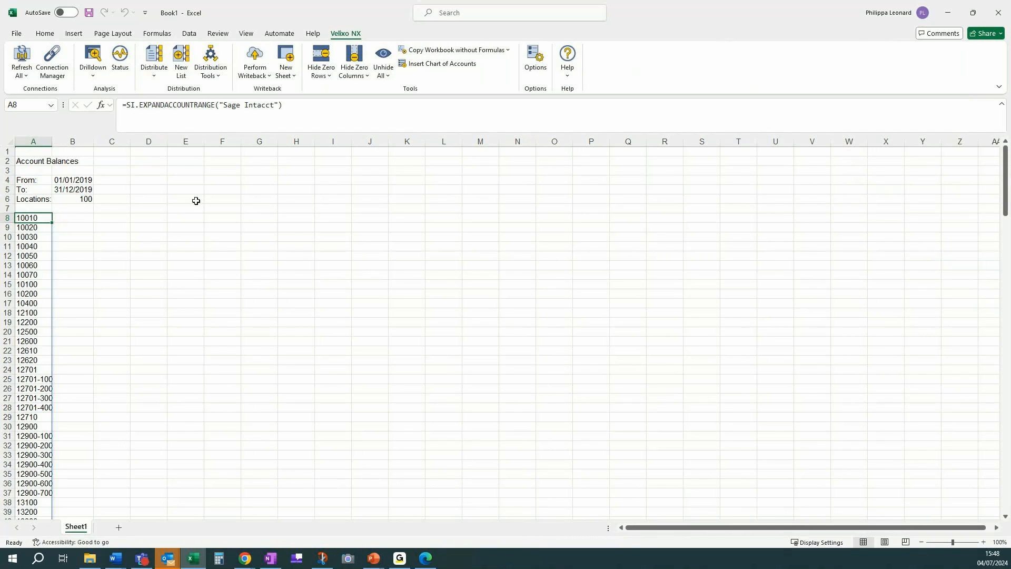
pyautogui.doubleClick(53, 142)
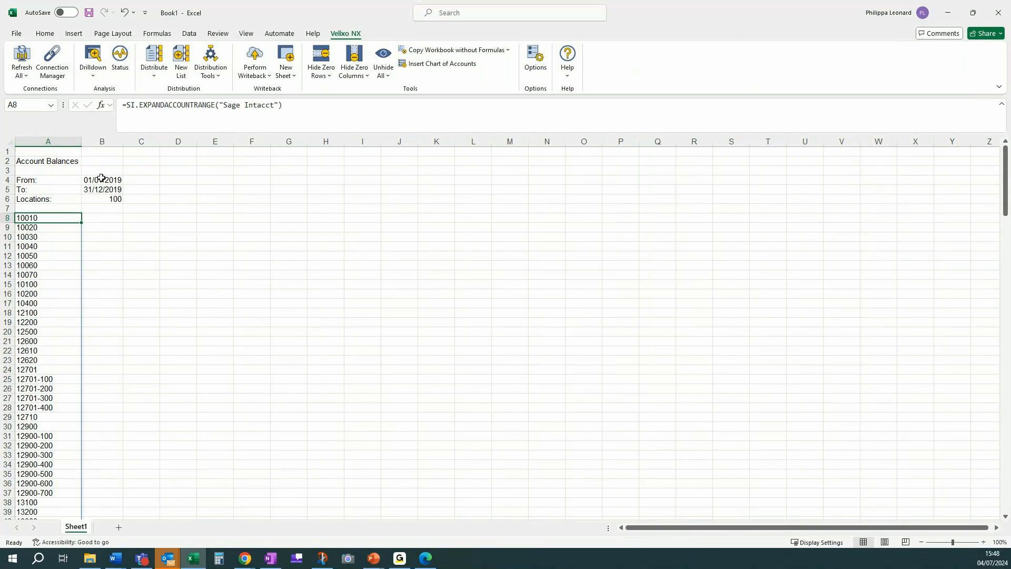
# Step: Enter an SI.ACCOUNTNAME formula in B8 with the connection name "Sage" and account code A8
pyautogui.click(100, 217)
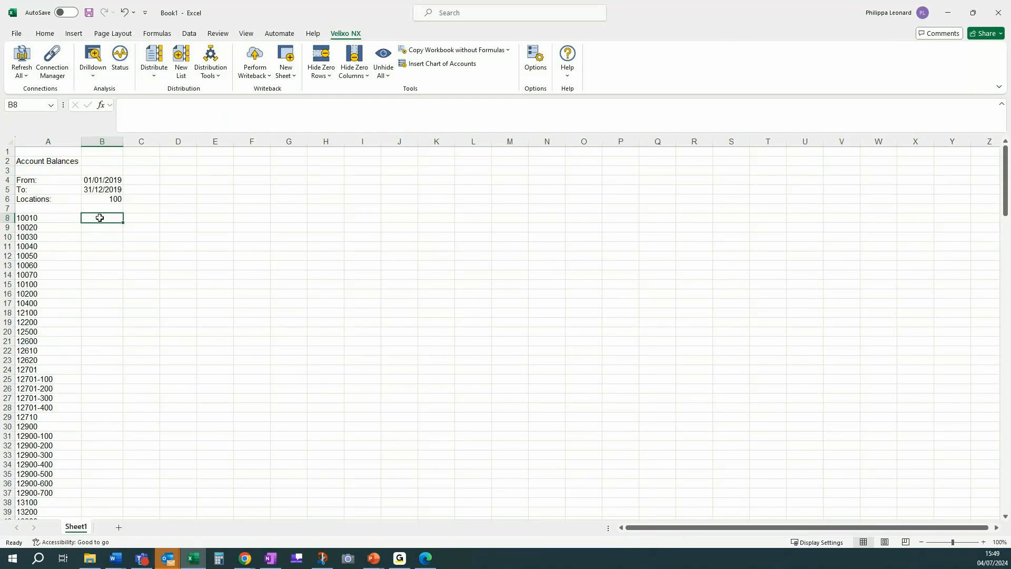
pyautogui.write('=')
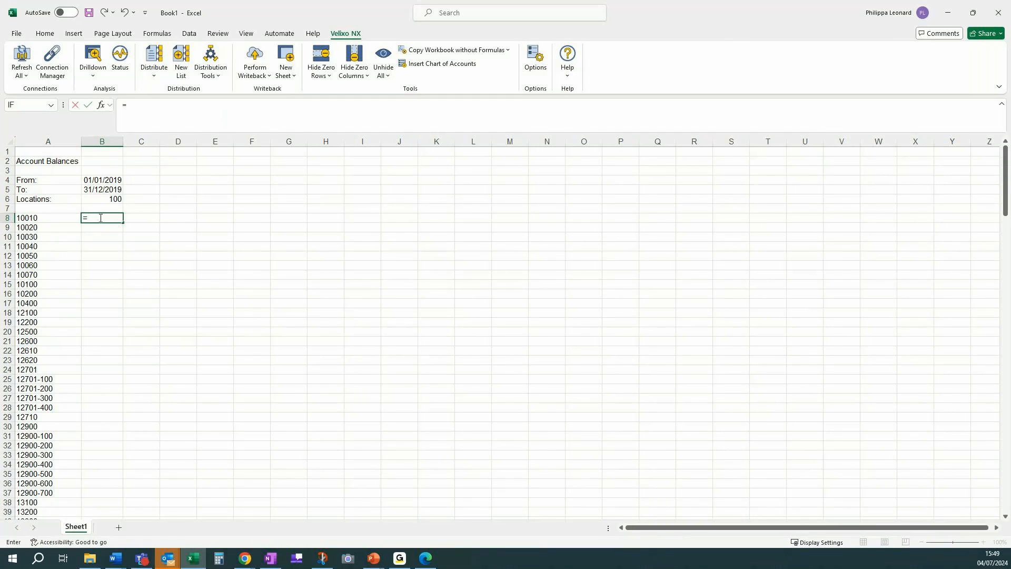
pyautogui.write('SI')
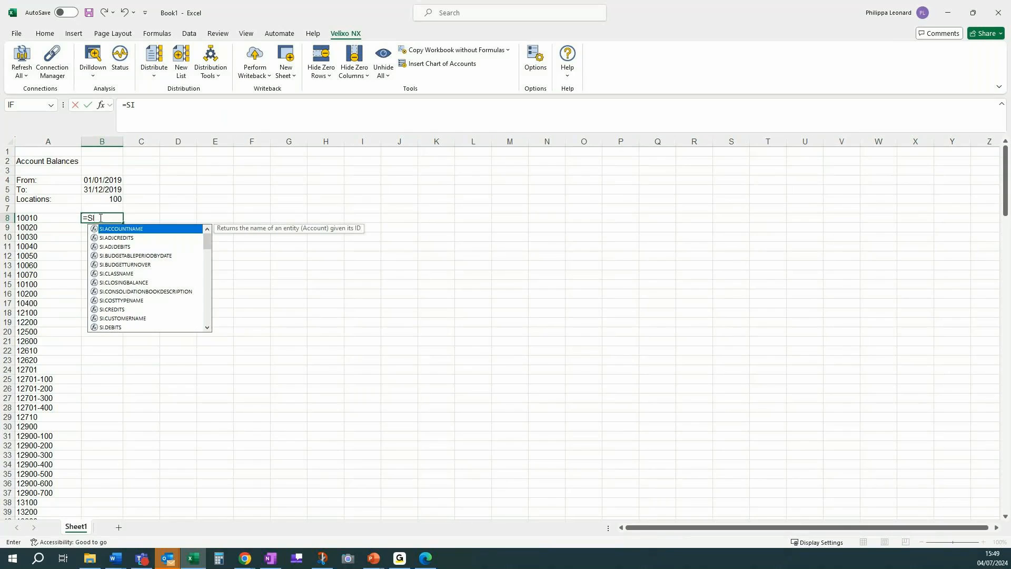
pyautogui.doubleClick(139, 229)
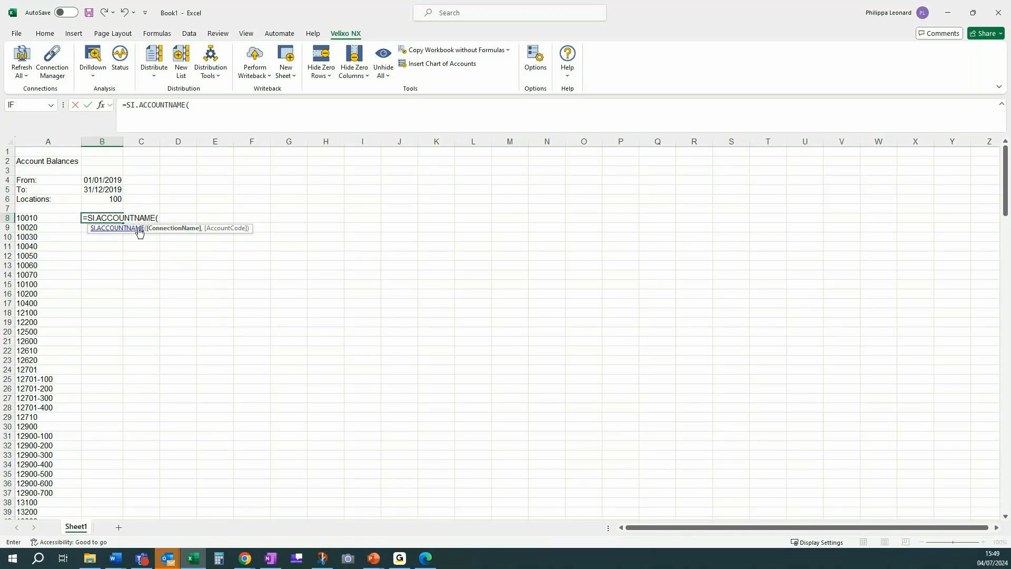
pyautogui.click(207, 110)
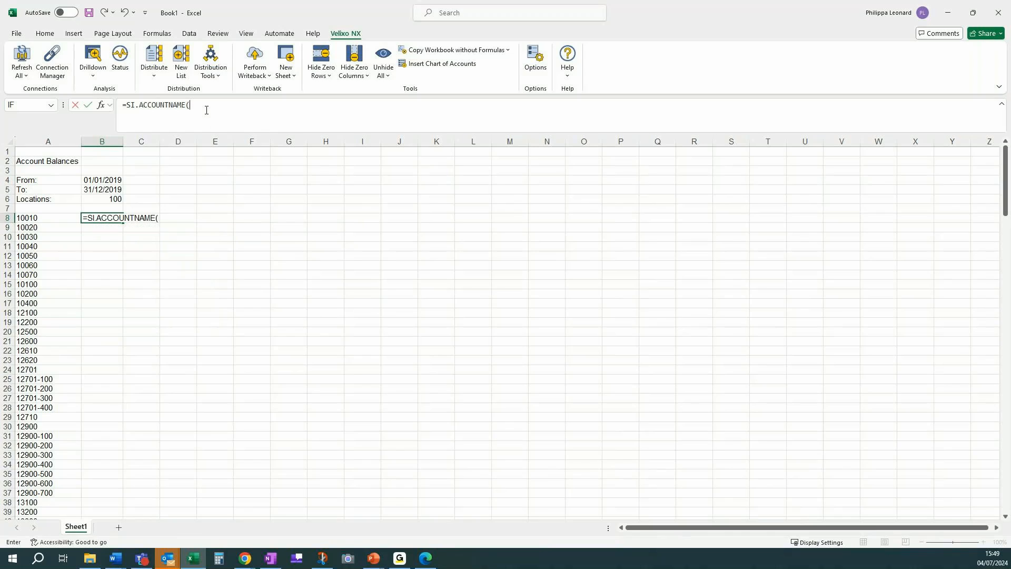
pyautogui.write('"Sage",')
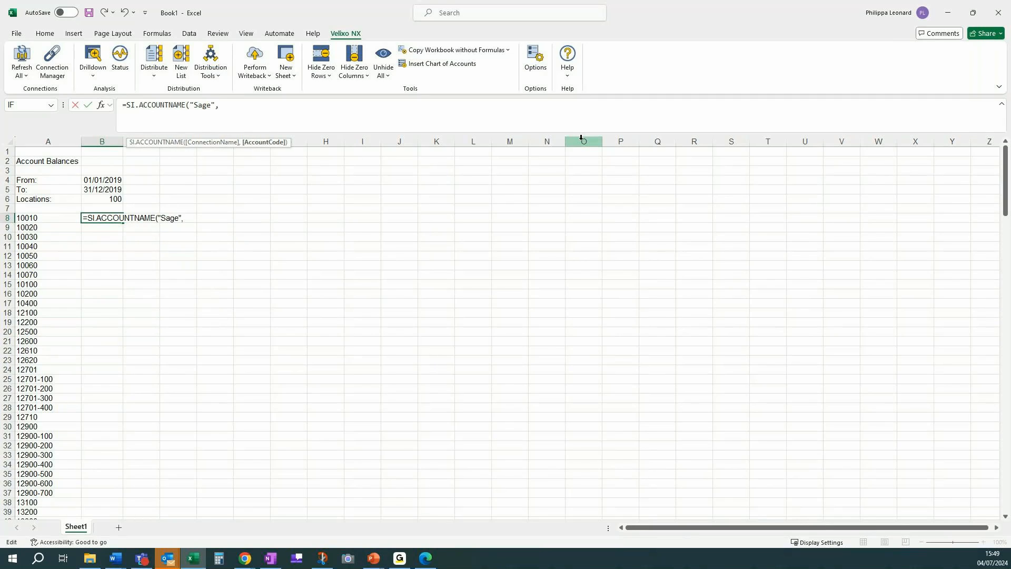
pyautogui.click(46, 218)
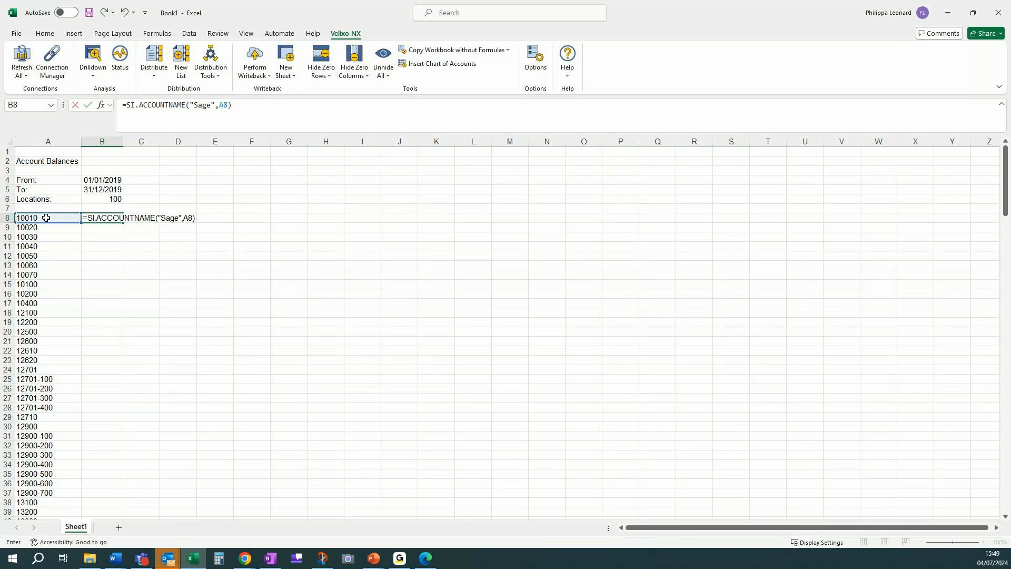
pyautogui.press('Return')
# Step: Check the connection name in the Connection Manager and correct it to "Sage Intacct" in the B8 formula
pyautogui.click(103, 216)
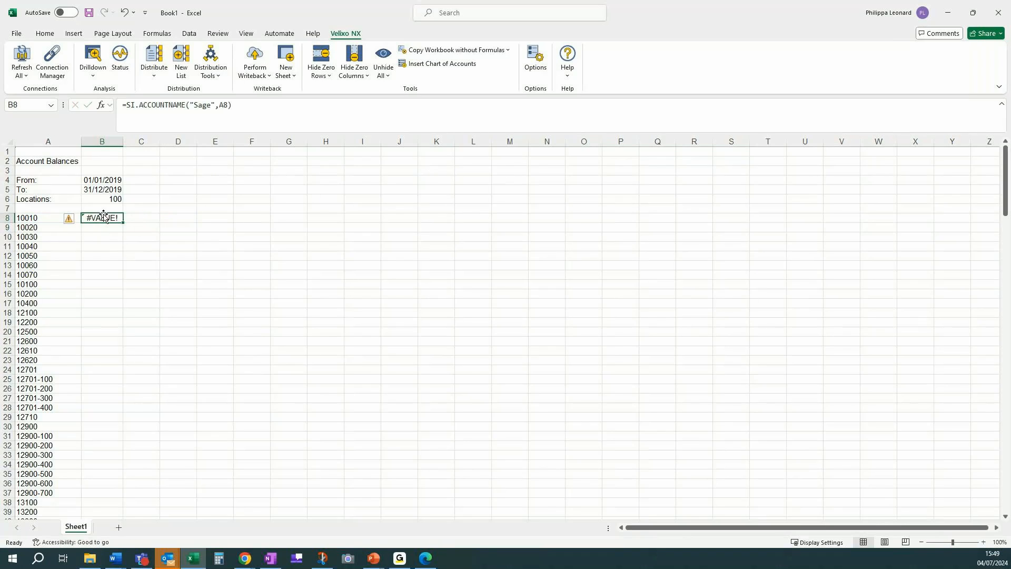
pyautogui.click(211, 106)
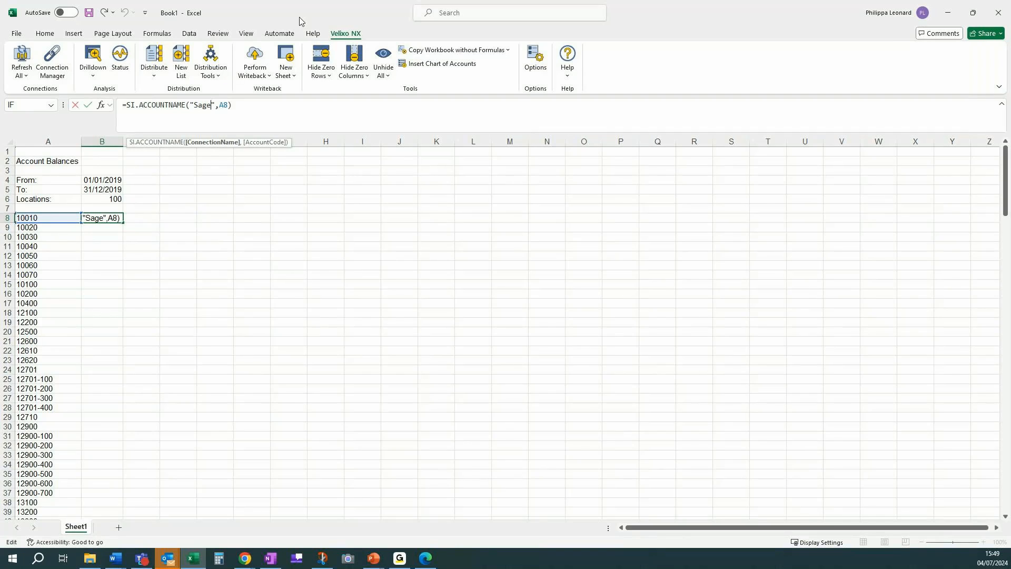
pyautogui.click(45, 33)
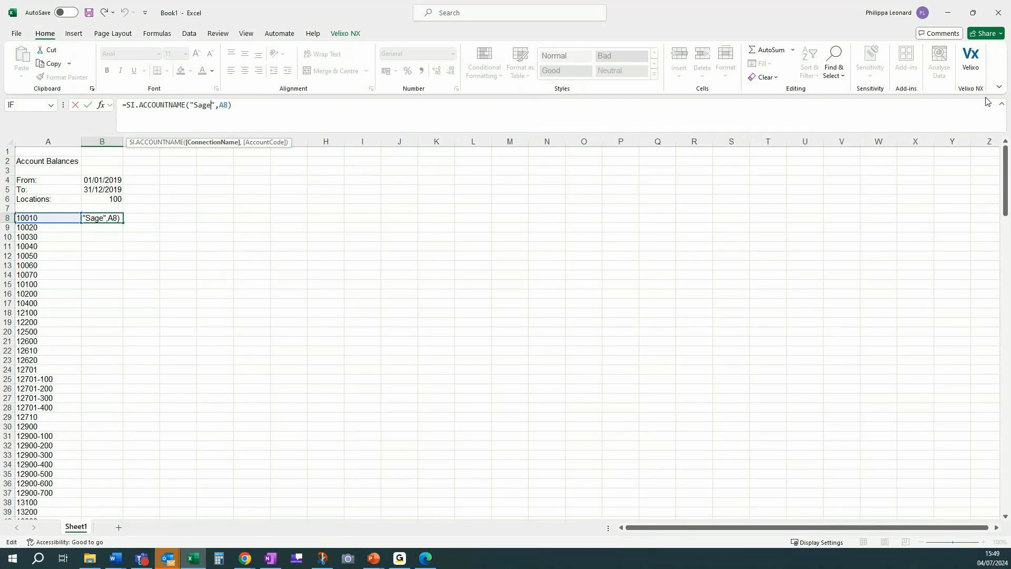
pyautogui.click(971, 60)
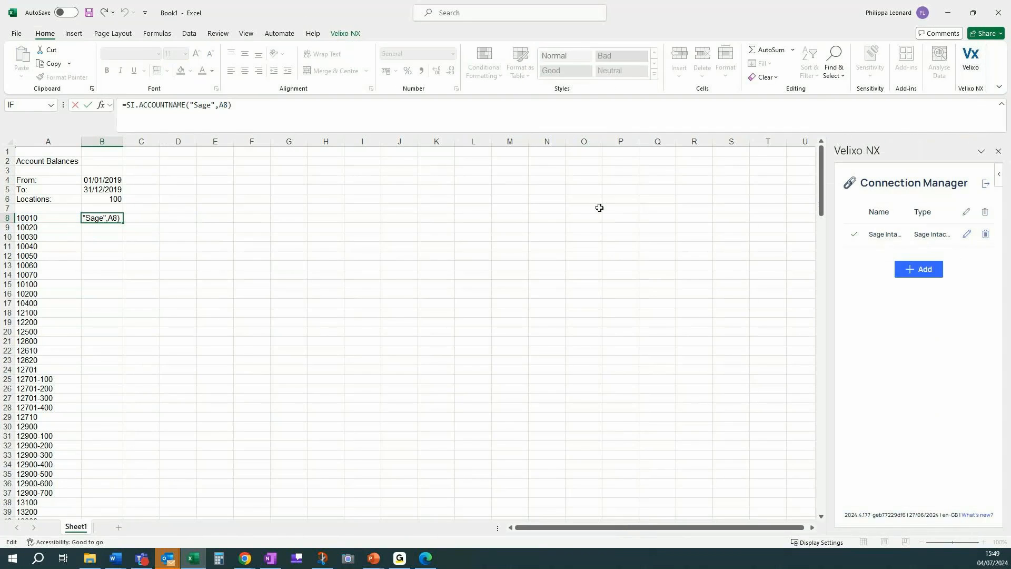
pyautogui.click(211, 107)
pyautogui.write('ntacc')
pyautogui.press('BackSpace')
pyautogui.press('BackSpace')
pyautogui.press('BackSpace')
pyautogui.press('BackSpace')
pyautogui.press('BackSpace')
pyautogui.write('Intacct')
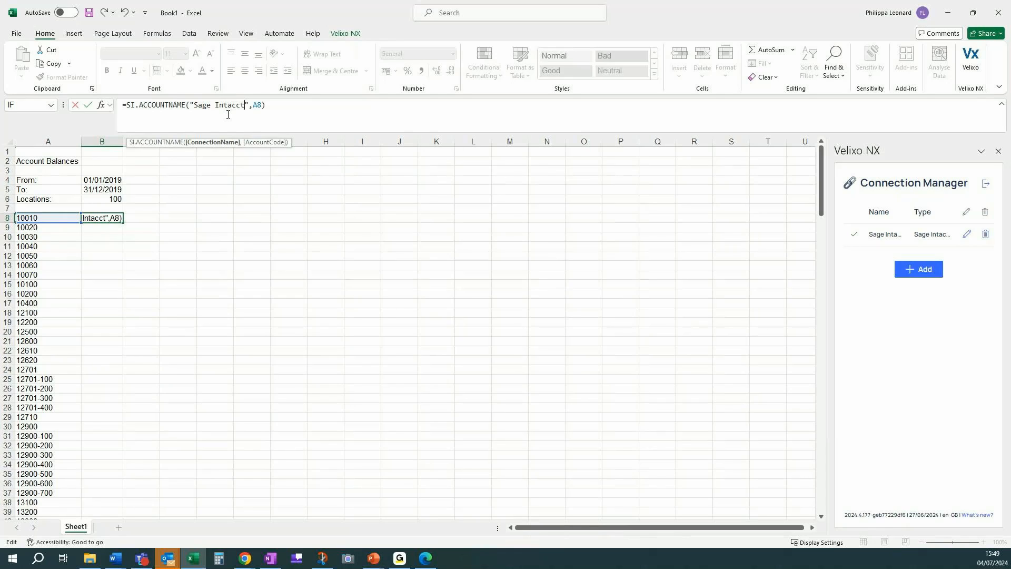
pyautogui.press('Return')
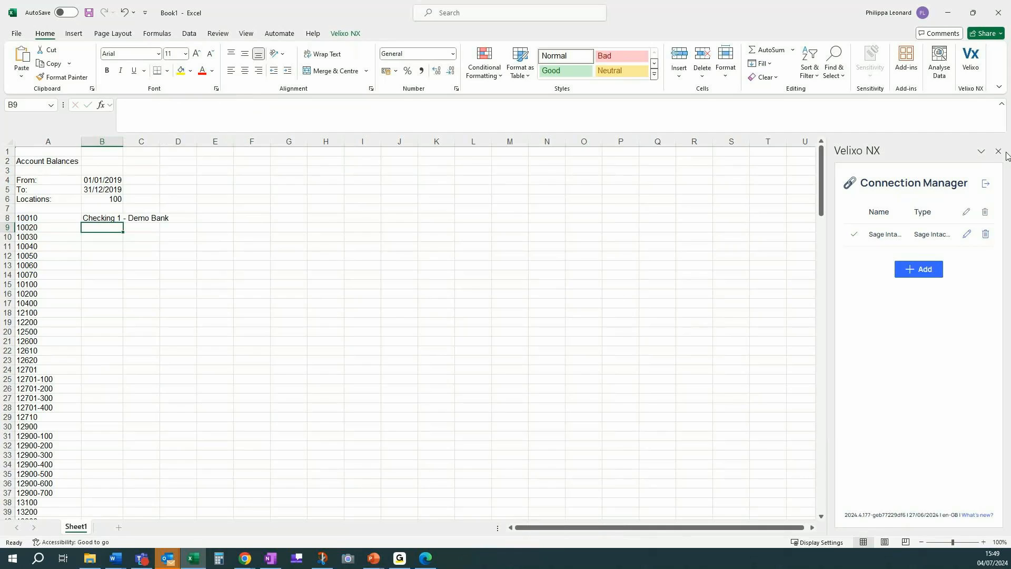
# Step: Close the Velixo NX pane and fill the account name formula from B8 down column B alongside the account list
pyautogui.click(999, 151)
pyautogui.click(101, 218)
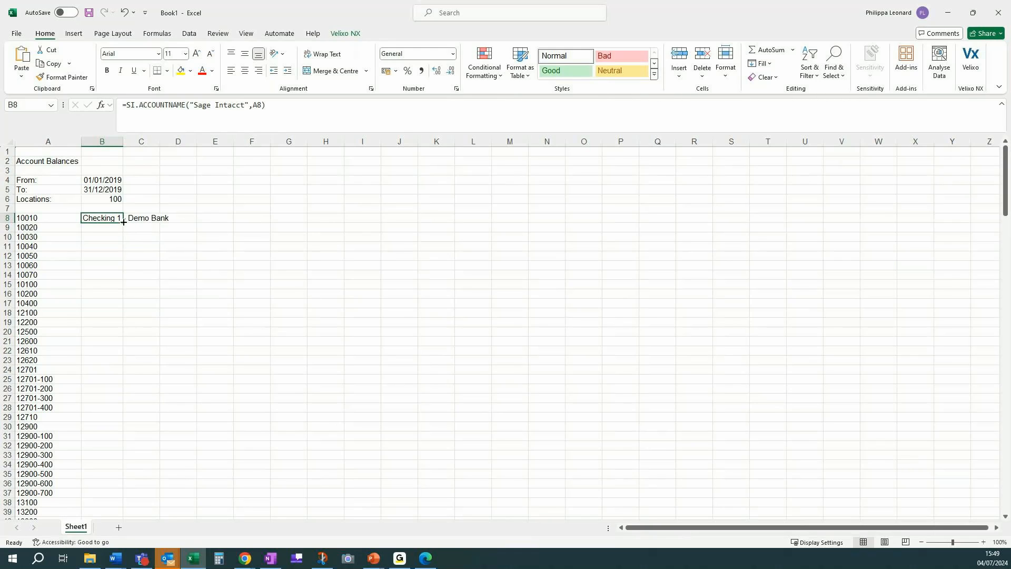
pyautogui.doubleClick(123, 221)
# Step: Insert a blank row above the first account at row 8
pyautogui.click(8, 217)
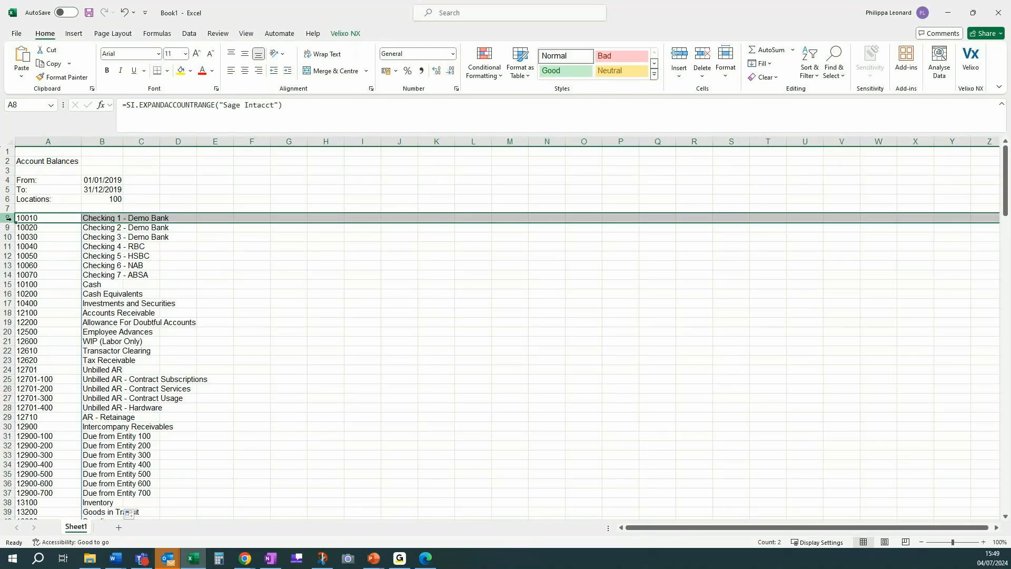
pyautogui.rightClick(8, 218)
pyautogui.click(55, 324)
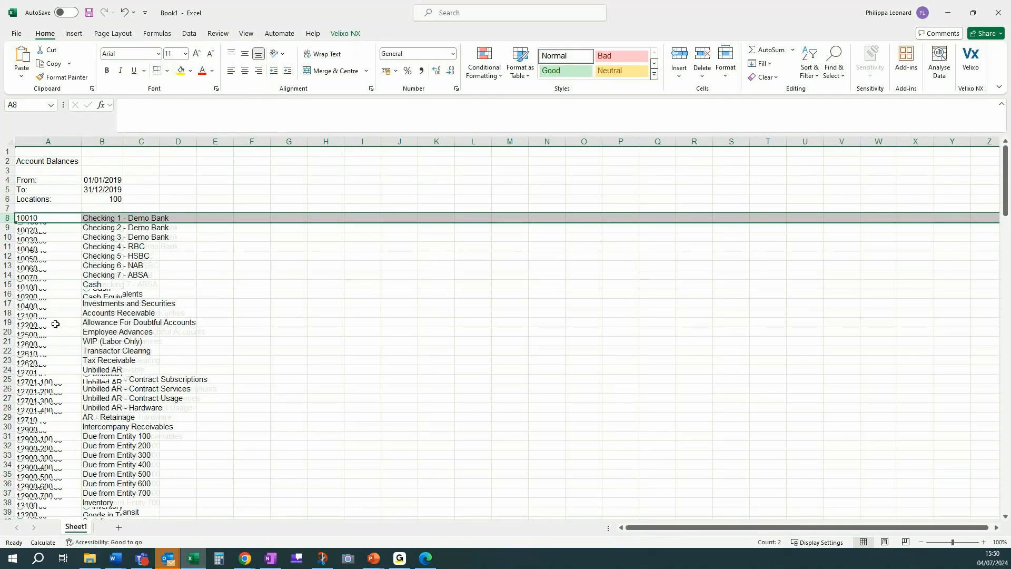
# Step: Enter the headers "Account Number" in A8 and "Account Name" in B8, and fit column B to its contents
pyautogui.click(36, 217)
pyautogui.write('Account Number')
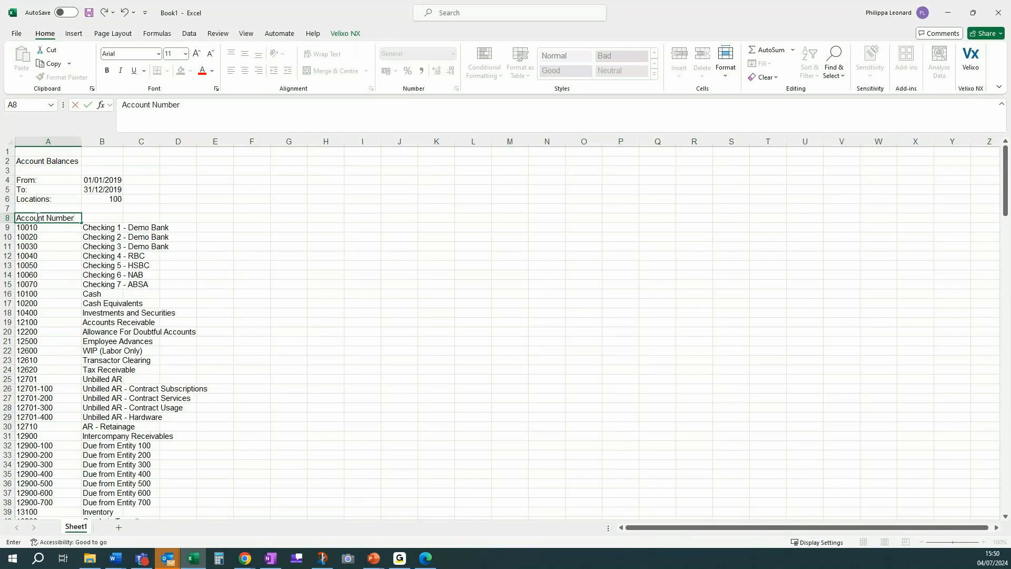
pyautogui.press('Tab')
pyautogui.write('accoun')
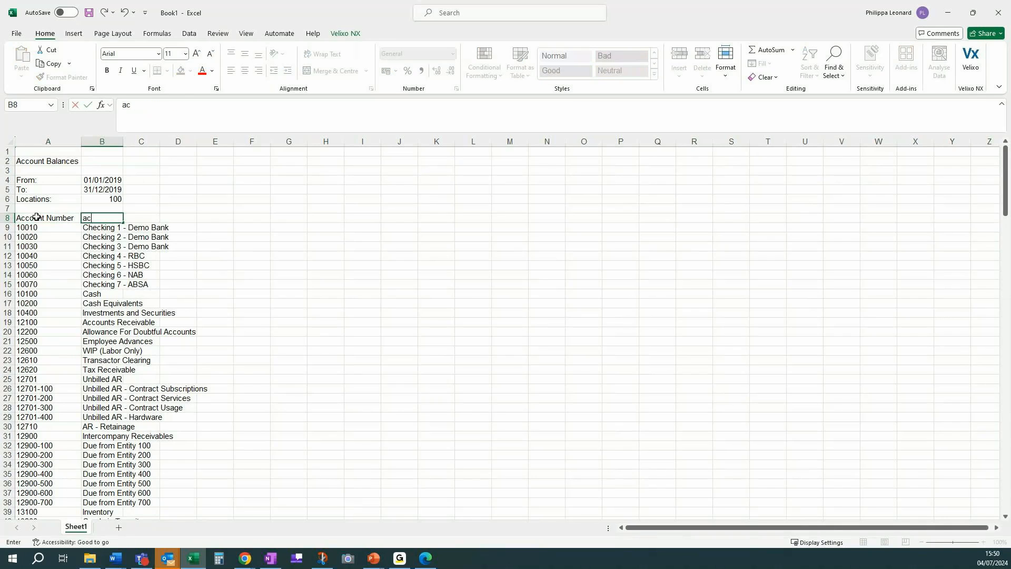
pyautogui.press('BackSpace')
pyautogui.press('BackSpace')
pyautogui.press('BackSpace')
pyautogui.press('BackSpace')
pyautogui.press('BackSpace')
pyautogui.press('BackSpace')
pyautogui.write('Account Name')
pyautogui.click(120, 141)
pyautogui.doubleClick(122, 142)
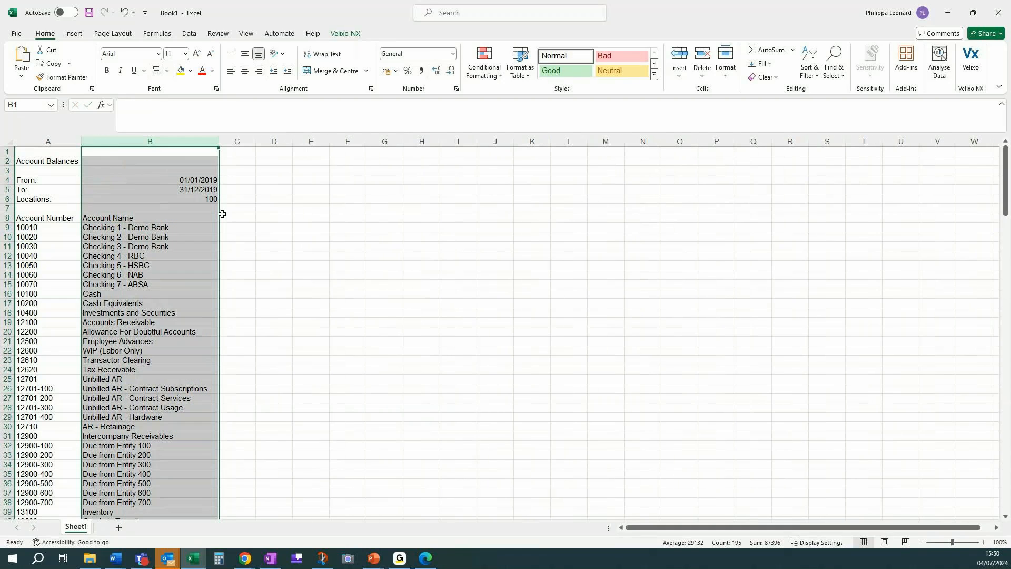
# Step: Paste the prepared SI.CLOSINGBALANCE formula into C8 and change its date and location references to $B$4, $B$5 and $B$6
pyautogui.click(223, 217)
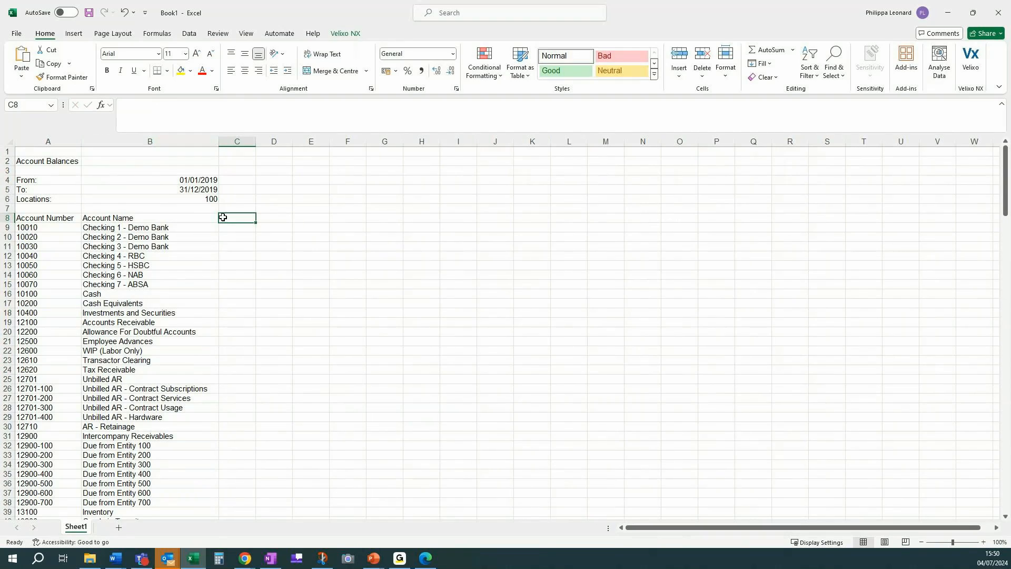
pyautogui.hotkey('alt', 'Tab')
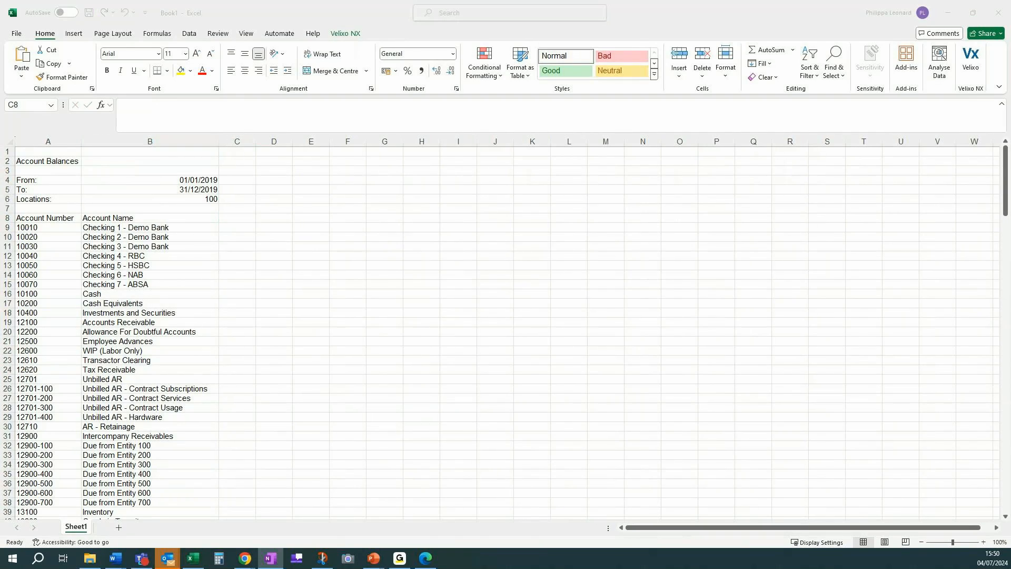
pyautogui.click(238, 218)
pyautogui.hotkey('ctrl', 'v')
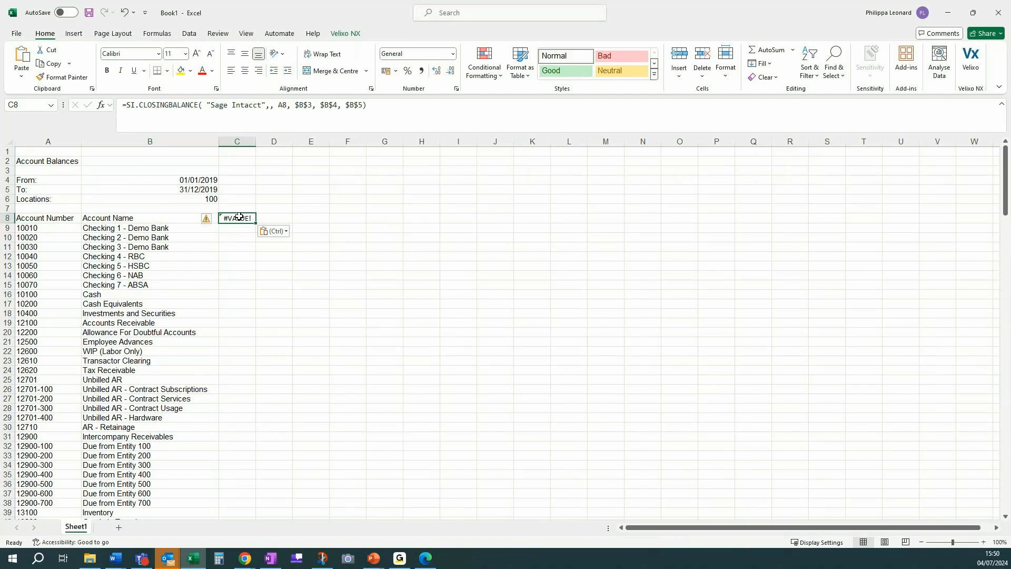
pyautogui.click(387, 108)
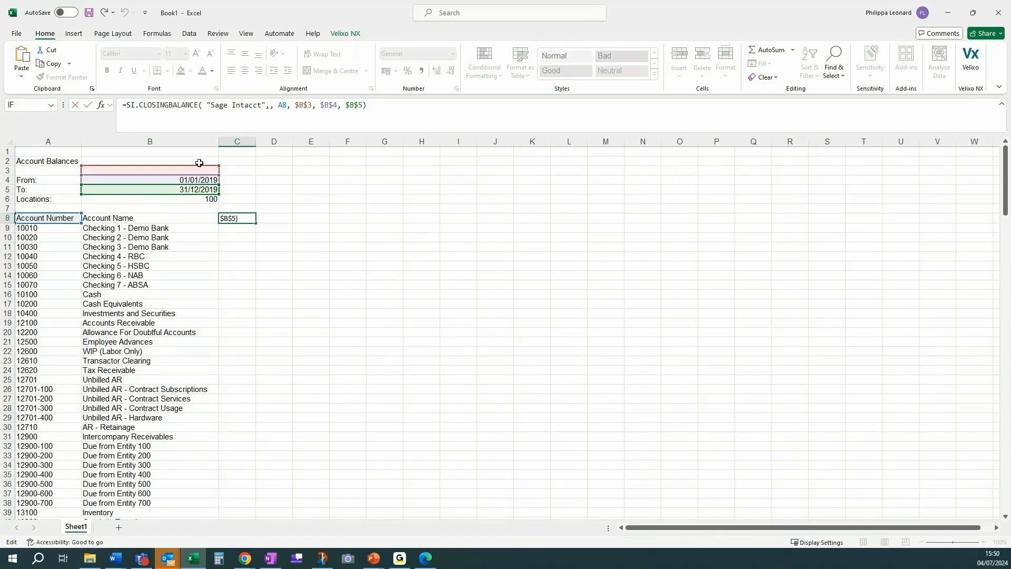
pyautogui.moveTo(138, 195); pyautogui.dragTo(131, 184)
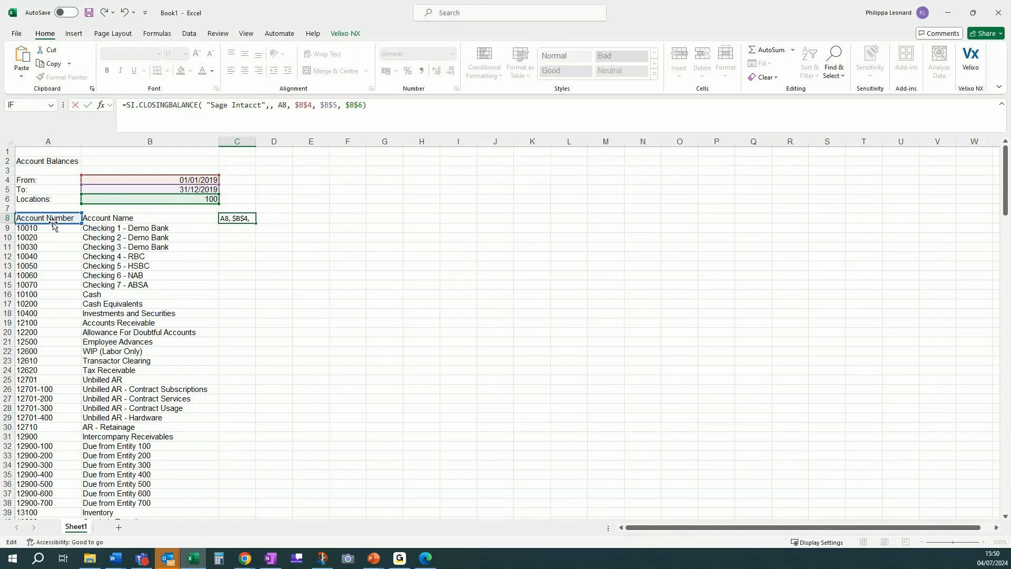
pyautogui.press('Return')
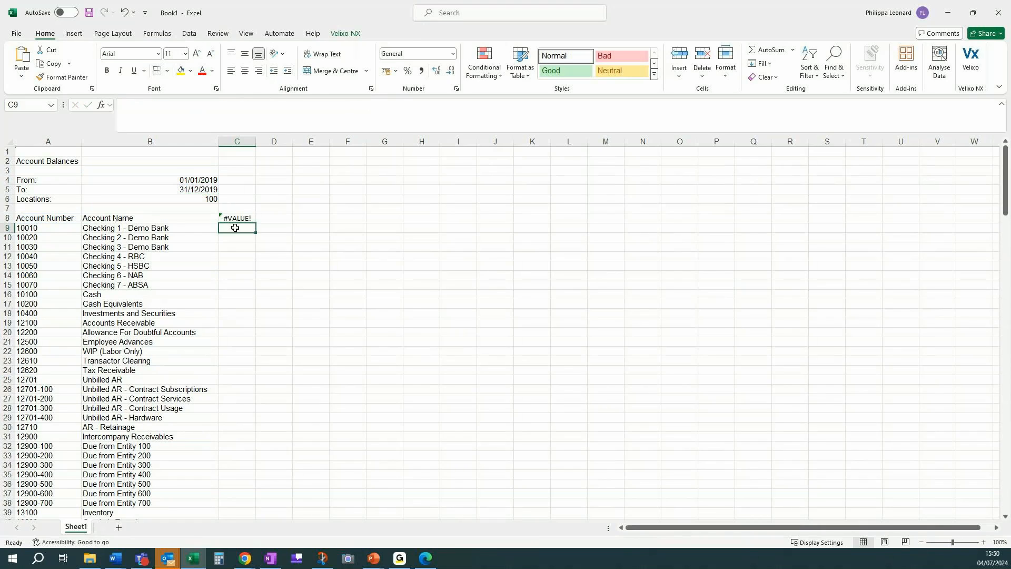
# Step: Fill the closing balance formula from C8 down column C alongside the accounts, and clear C8 in the header row
pyautogui.click(247, 219)
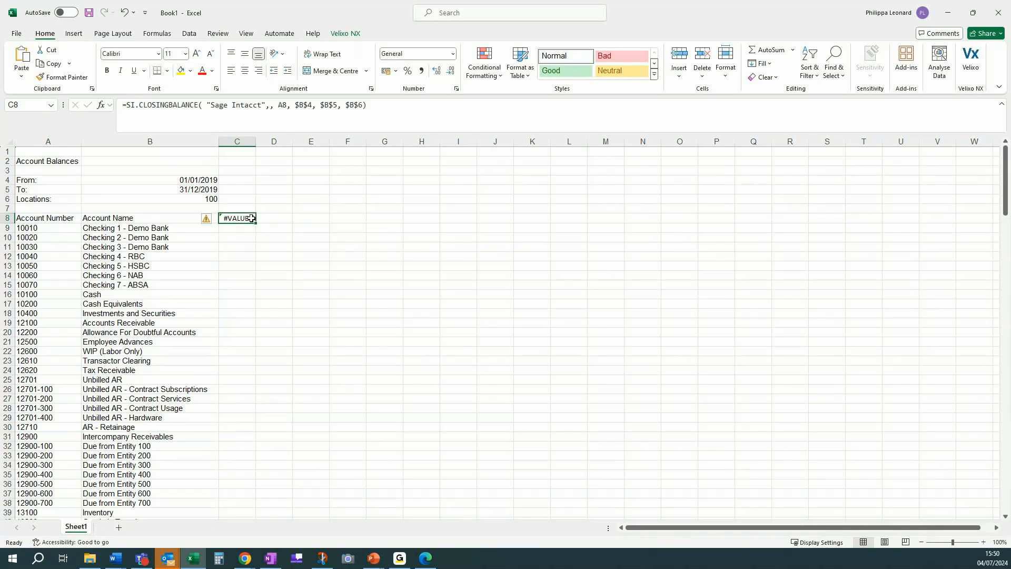
pyautogui.doubleClick(256, 224)
pyautogui.click(240, 219)
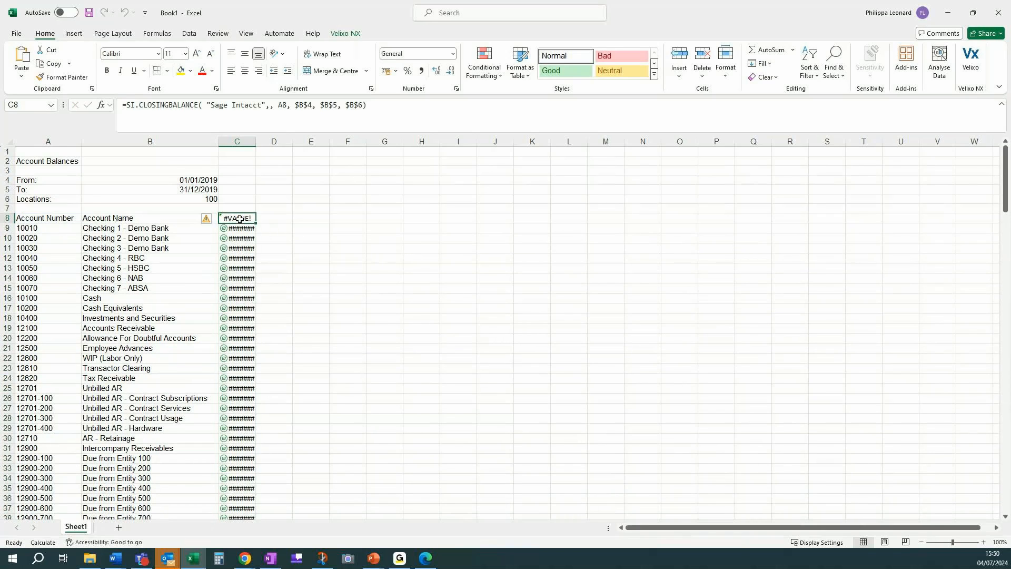
pyautogui.press('Delete')
# Step: Widen column C and recalculate the closing balances
pyautogui.moveTo(258, 139); pyautogui.dragTo(277, 142)
pyautogui.click(254, 141)
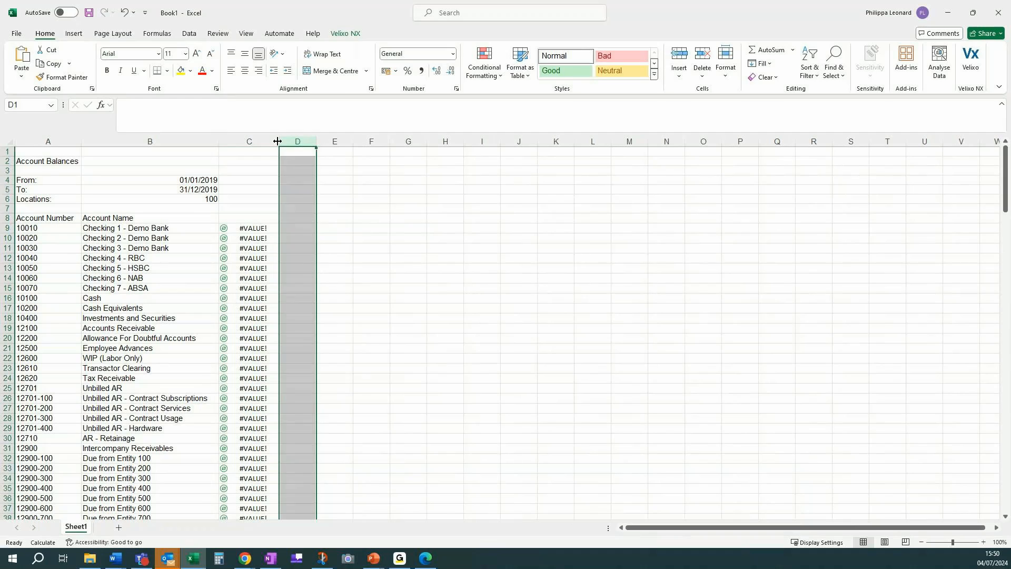
pyautogui.click(245, 228)
pyautogui.press('F9')
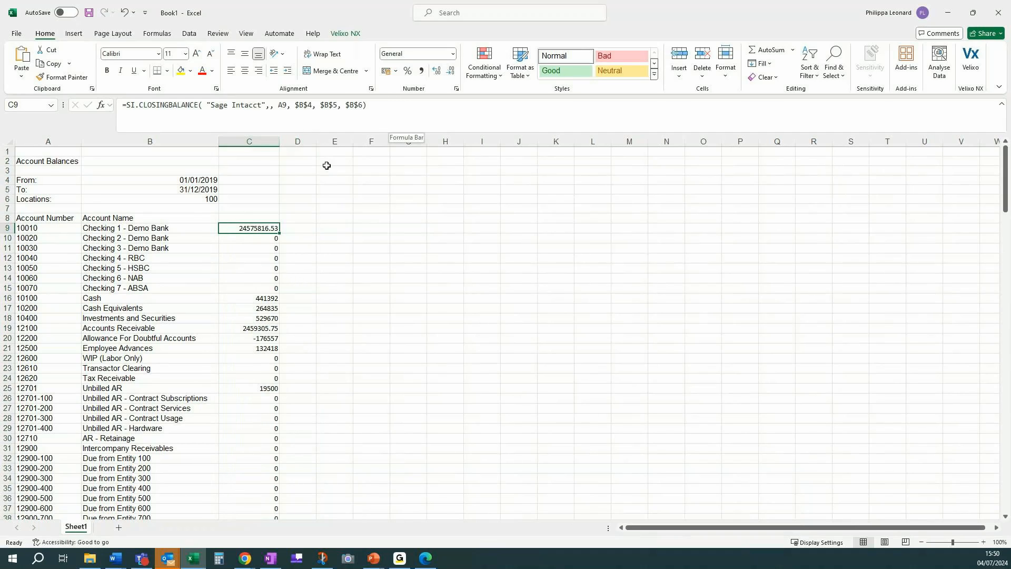
# Step: Review the cell references in the C9 closing balance formula and add location 200 in C6
pyautogui.click(388, 108)
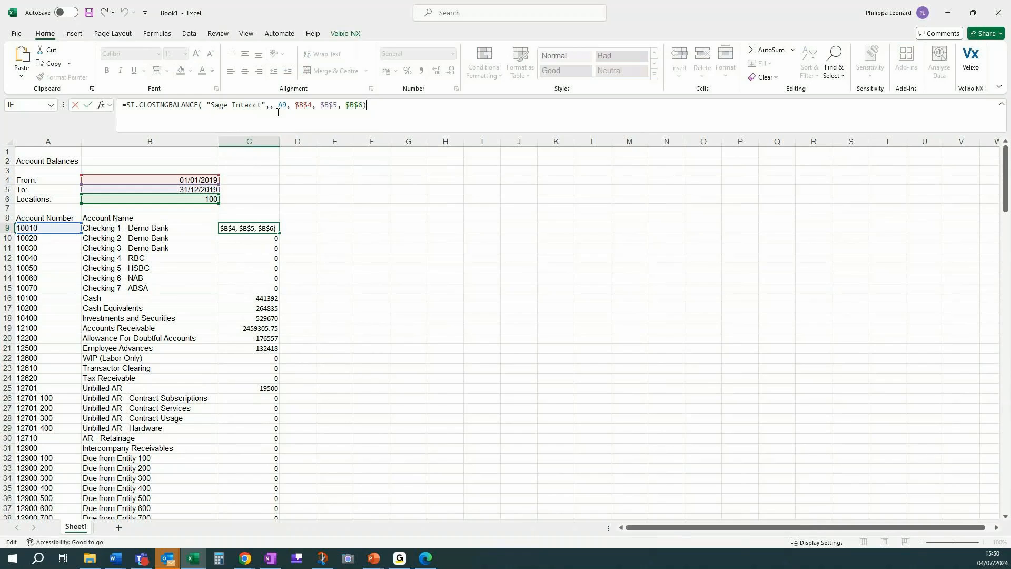
pyautogui.click(312, 258)
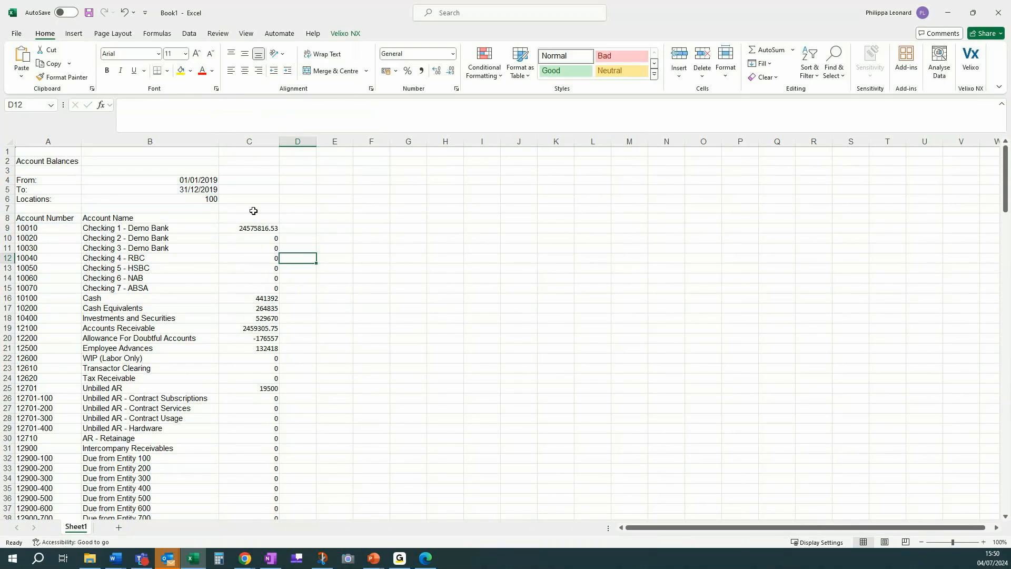
pyautogui.click(240, 201)
pyautogui.write('200')
pyautogui.press('Return')
# Step: Copy the C9 closing balance formula to D9 and point its account reference to A9 and its location reference to $C$6
pyautogui.click(250, 228)
pyautogui.hotkey('ctrl', 'c')
pyautogui.click(307, 227)
pyautogui.hotkey('ctrl', 'v')
pyautogui.click(396, 106)
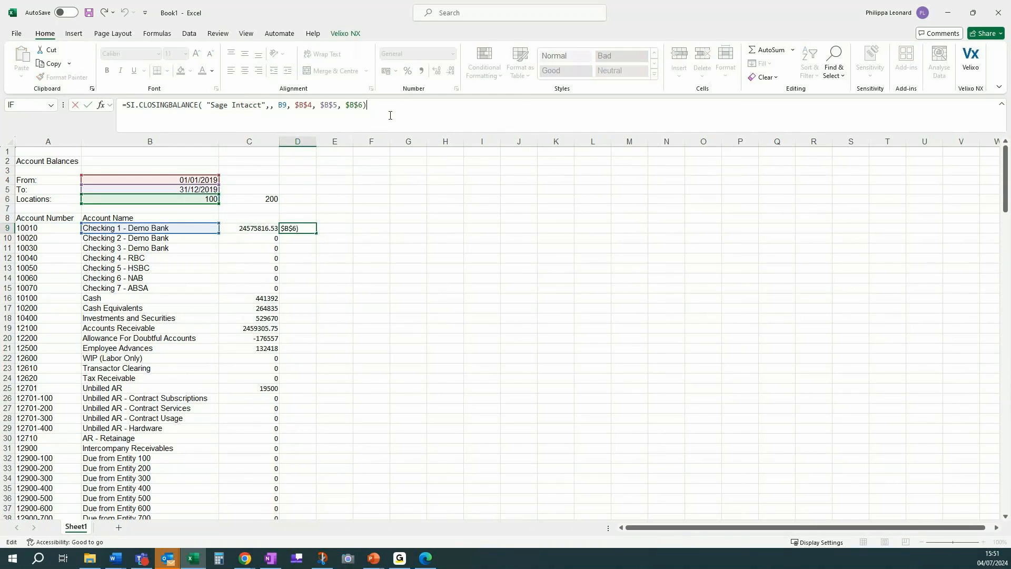
pyautogui.moveTo(176, 228); pyautogui.dragTo(231, 198)
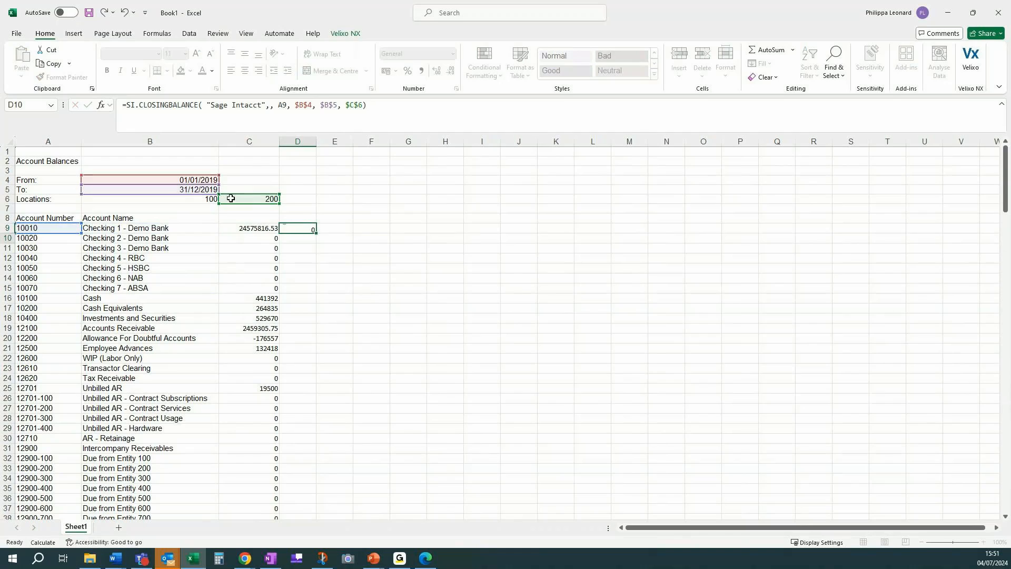
pyautogui.press('Return')
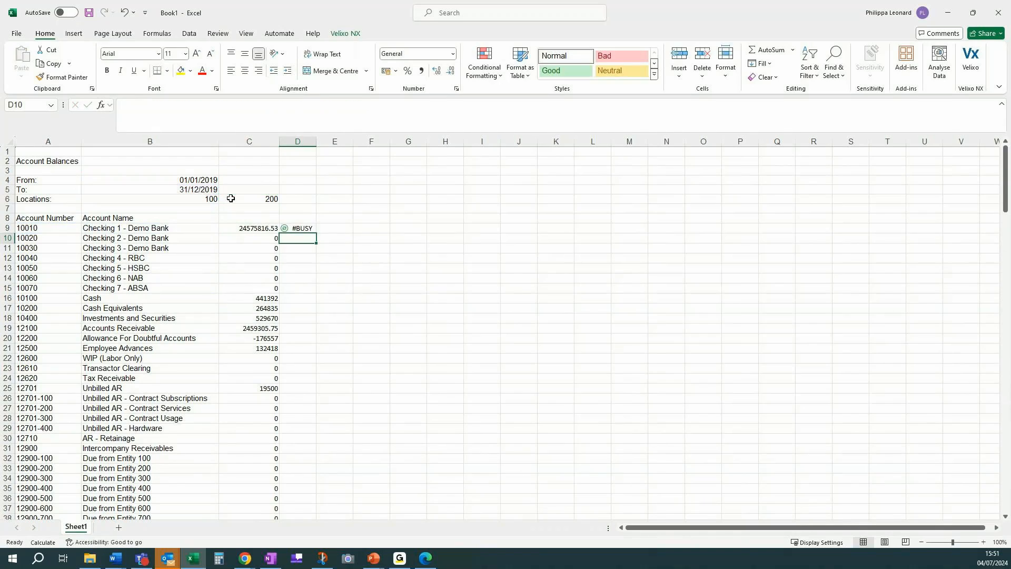
# Step: Check the references in the D9 formula and fill it down column D alongside the account list
pyautogui.click(302, 228)
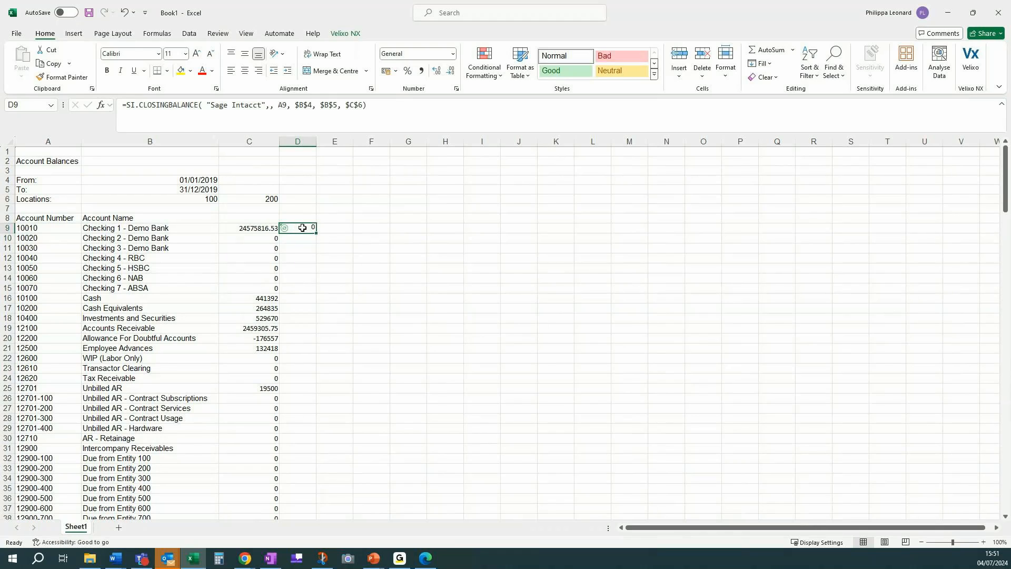
pyautogui.click(376, 110)
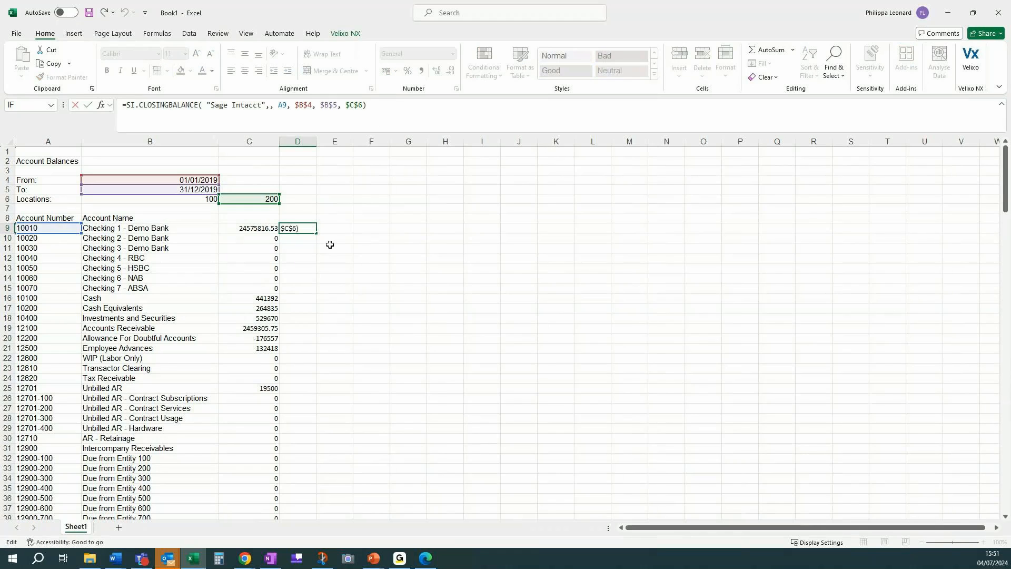
pyautogui.click(312, 328)
pyautogui.click(315, 231)
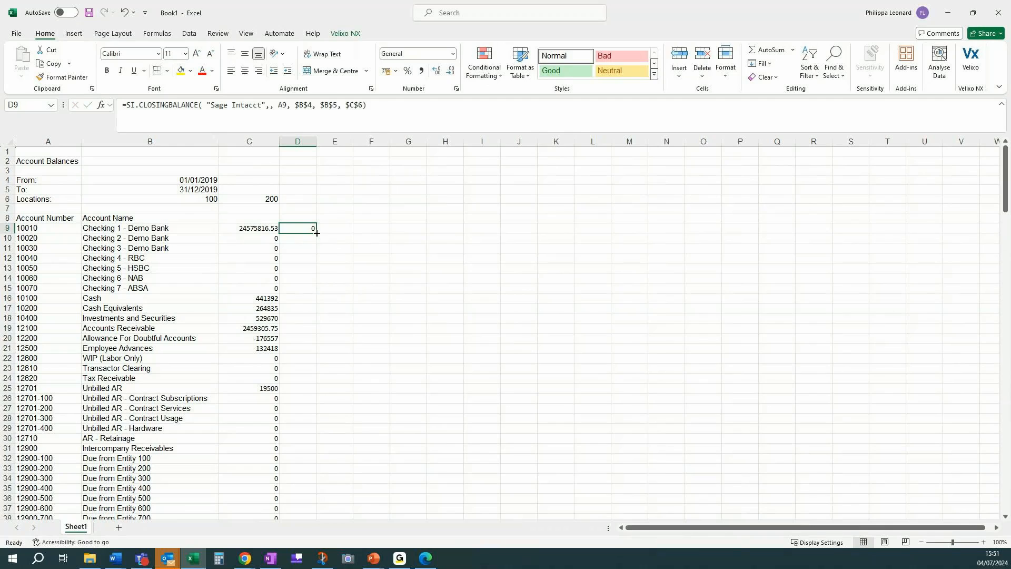
pyautogui.doubleClick(316, 232)
# Step: Set the month of the To date in B5 to 06
pyautogui.click(199, 193)
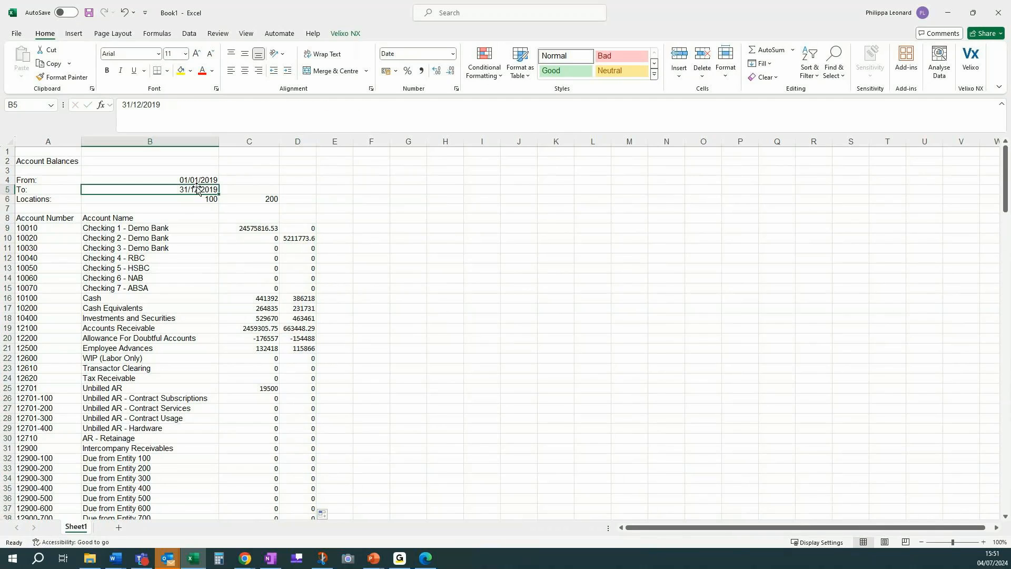
pyautogui.click(143, 103)
pyautogui.press('BackSpace')
pyautogui.press('BackSpace')
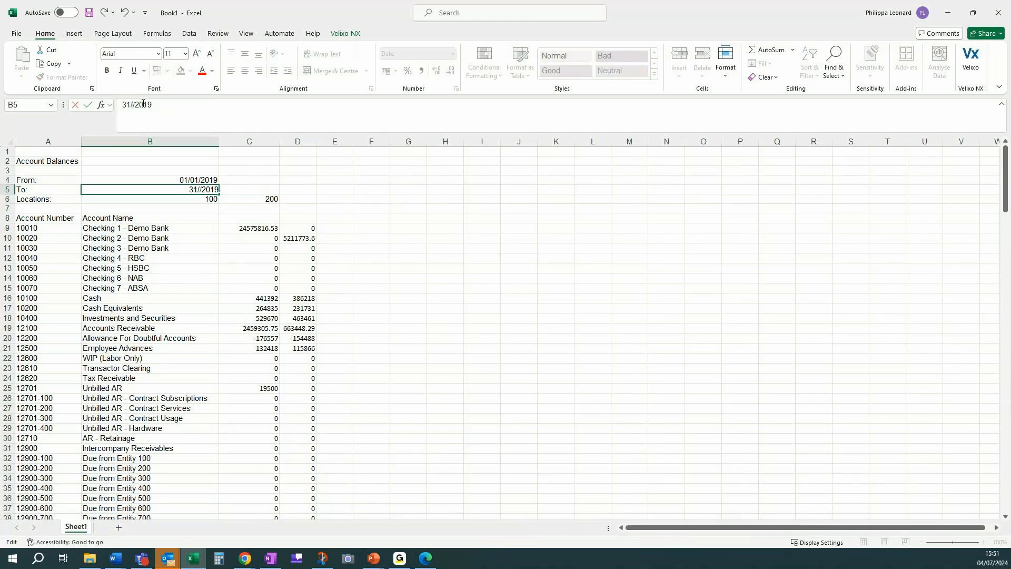
pyautogui.write('06')
pyautogui.press('Return')
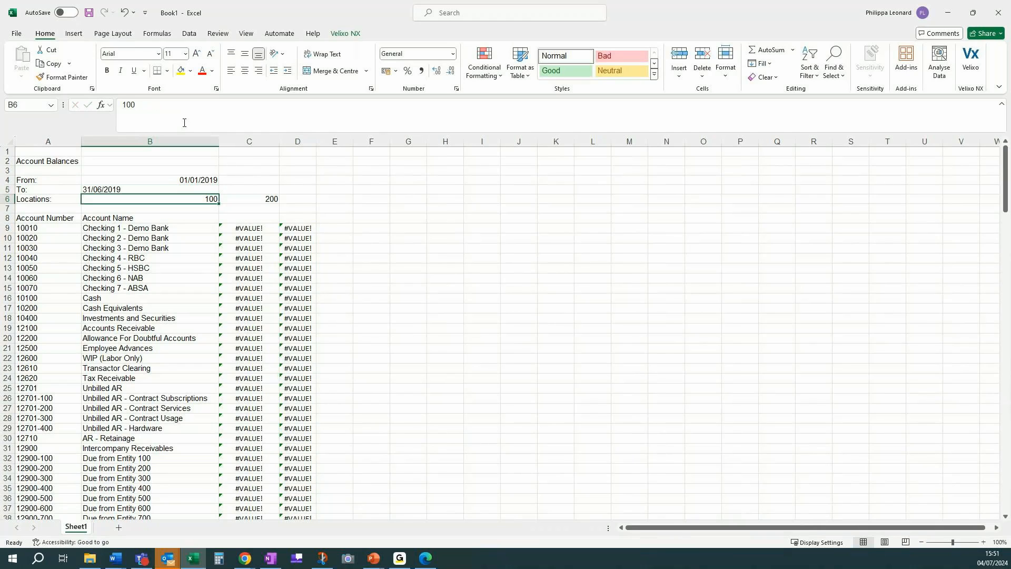
# Step: Correct the day of the To date in B5 so that it reads 30/06/2019
pyautogui.click(171, 187)
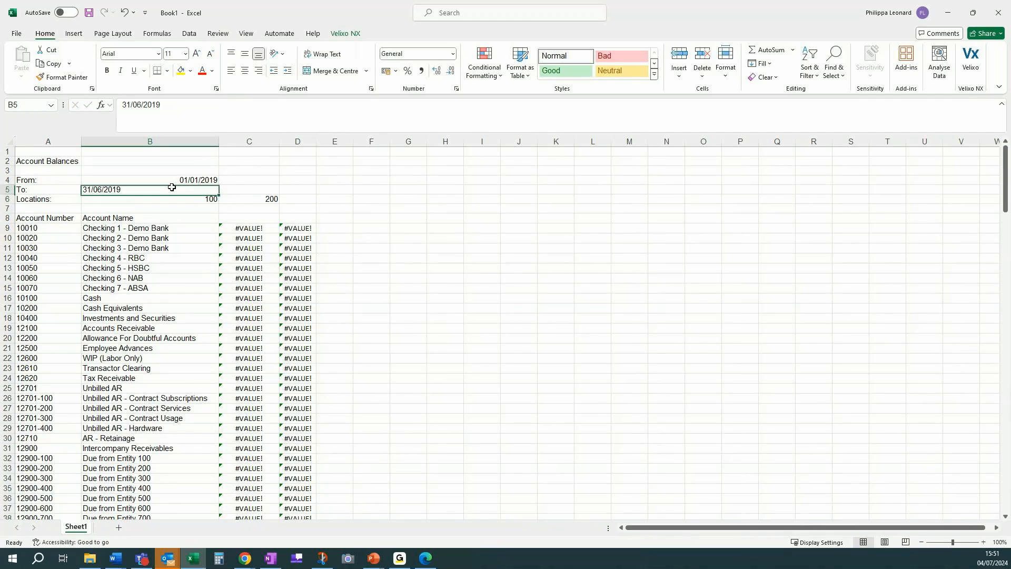
pyautogui.click(142, 107)
pyautogui.press('BackSpace')
pyautogui.write('0')
pyautogui.press('Return')
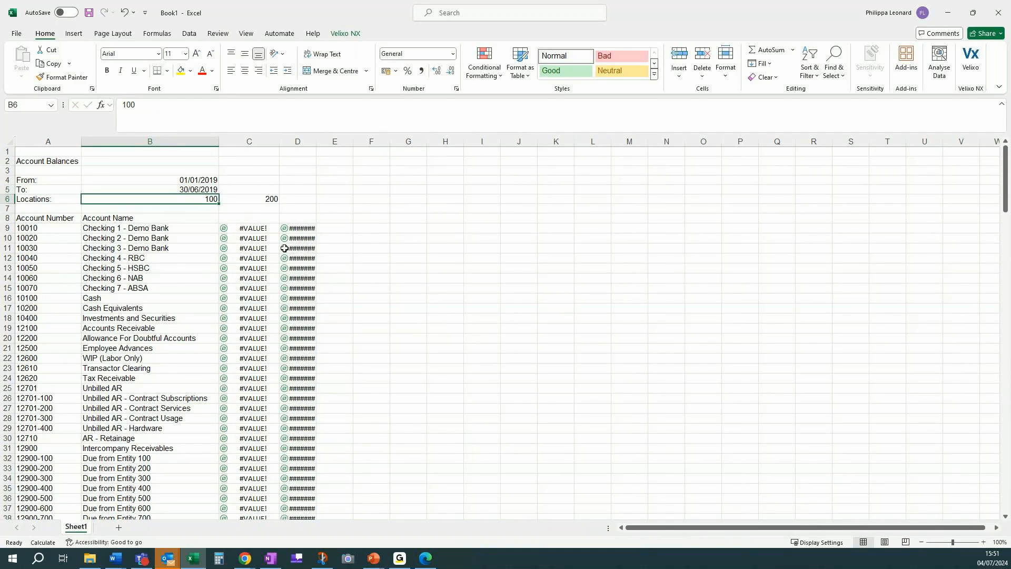
pyautogui.click(192, 189)
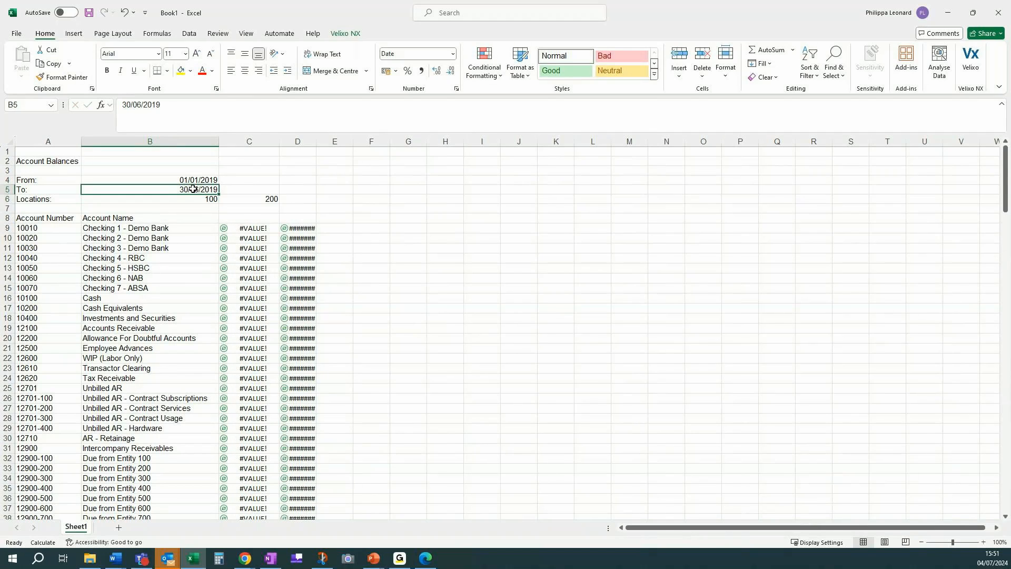
pyautogui.press('Return')
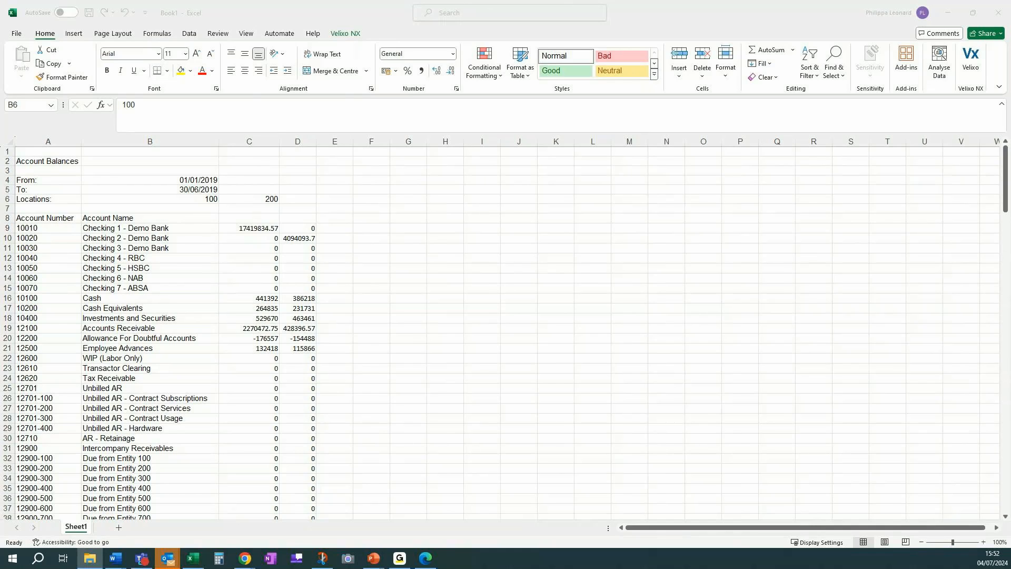
# Step: Open the "GL Transaction Detail (Intacct)" workbook from the Sample files folder in File Explorer to view the sample report
pyautogui.moveTo(0, 126); pyautogui.dragTo(500, 146)
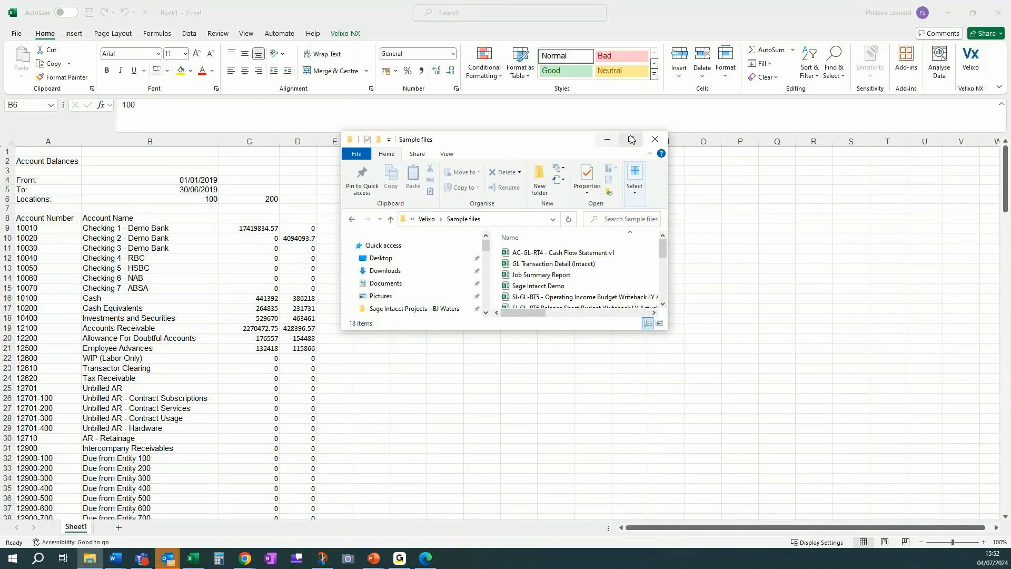
pyautogui.click(631, 139)
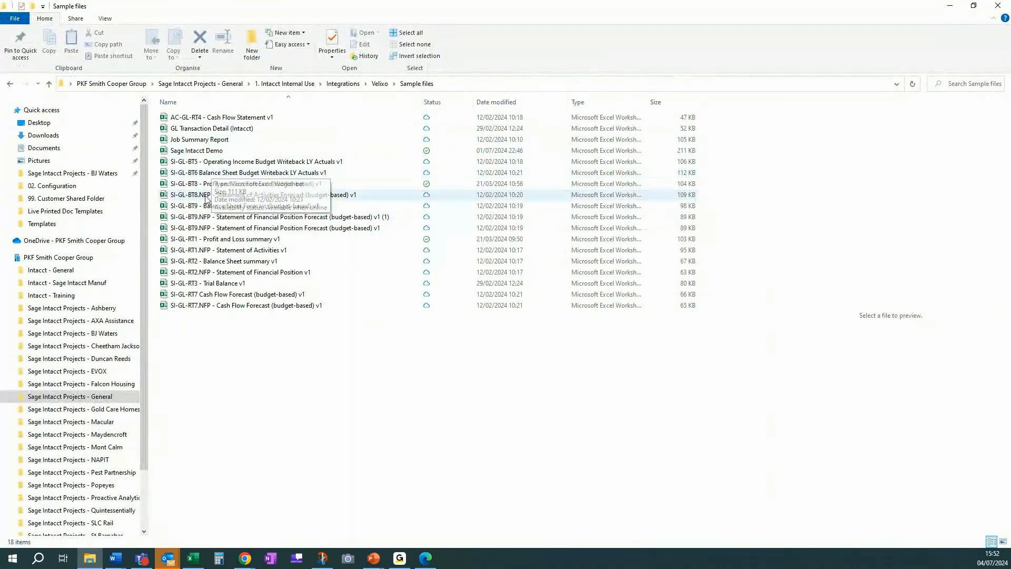
pyautogui.doubleClick(205, 130)
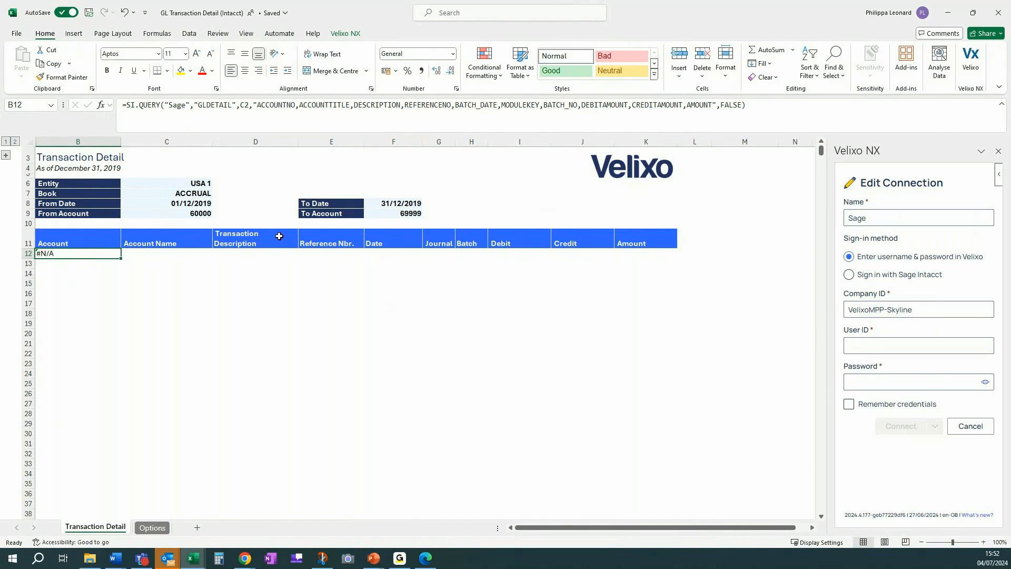
# Step: Close the "GL Transaction Detail (Intacct)" sample workbook and close Book1
pyautogui.click(999, 12)
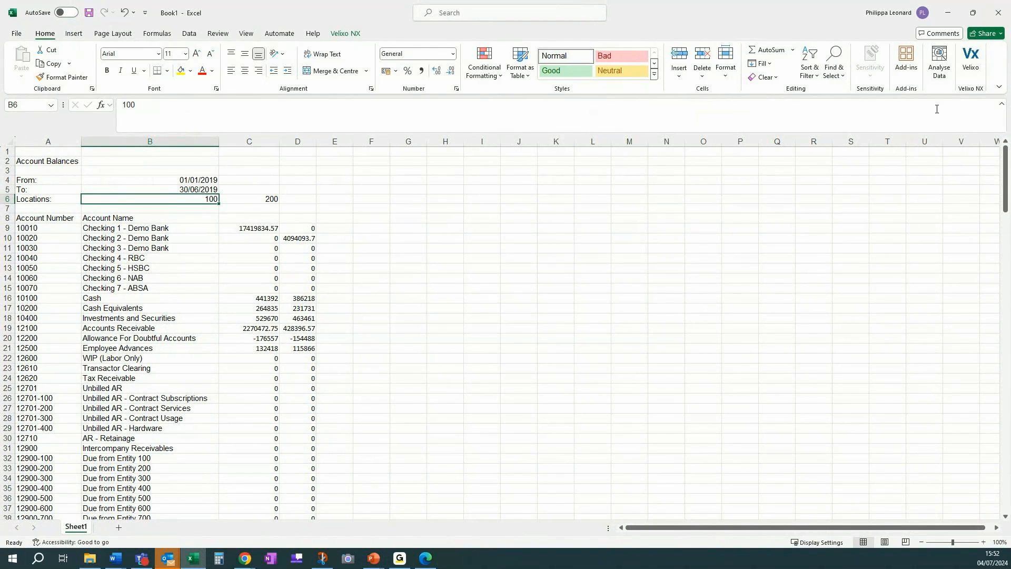
pyautogui.click(997, 20)
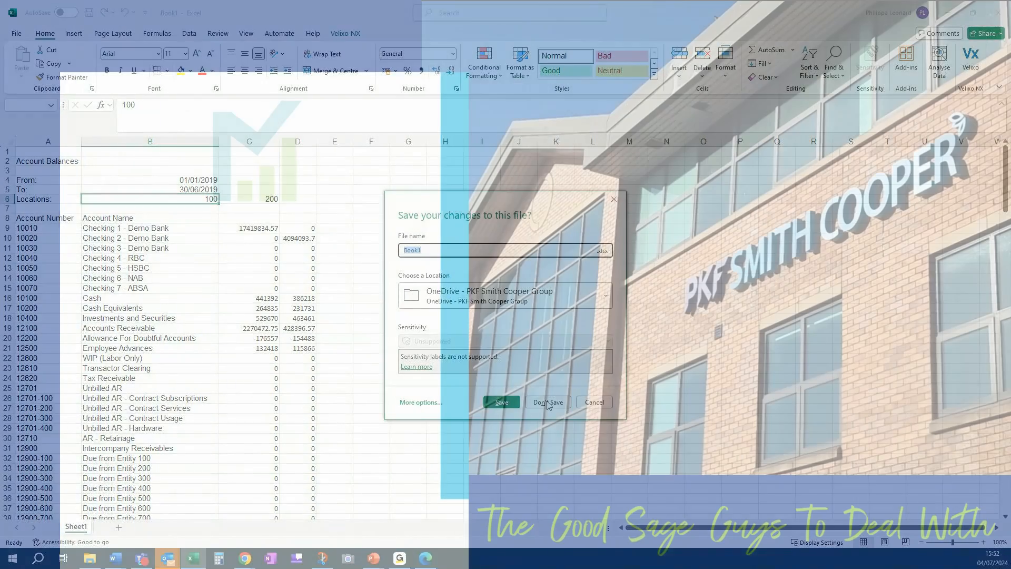